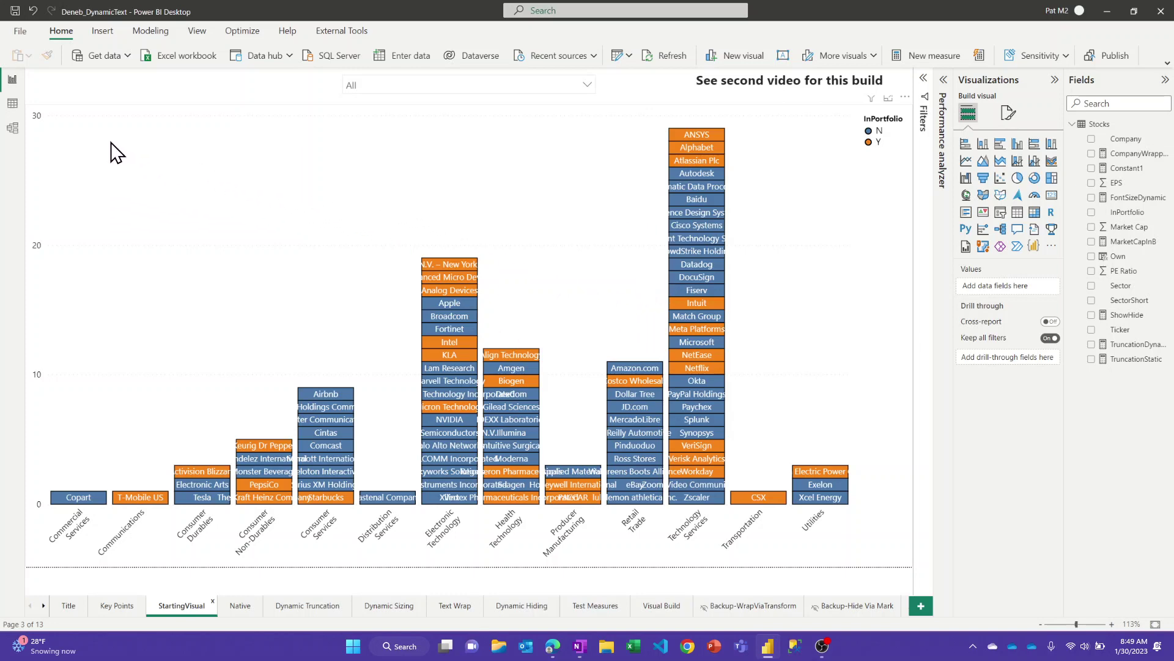
- Review the Stocks table's data and the formula of its Own column, and return to the report
left_click(12, 104)
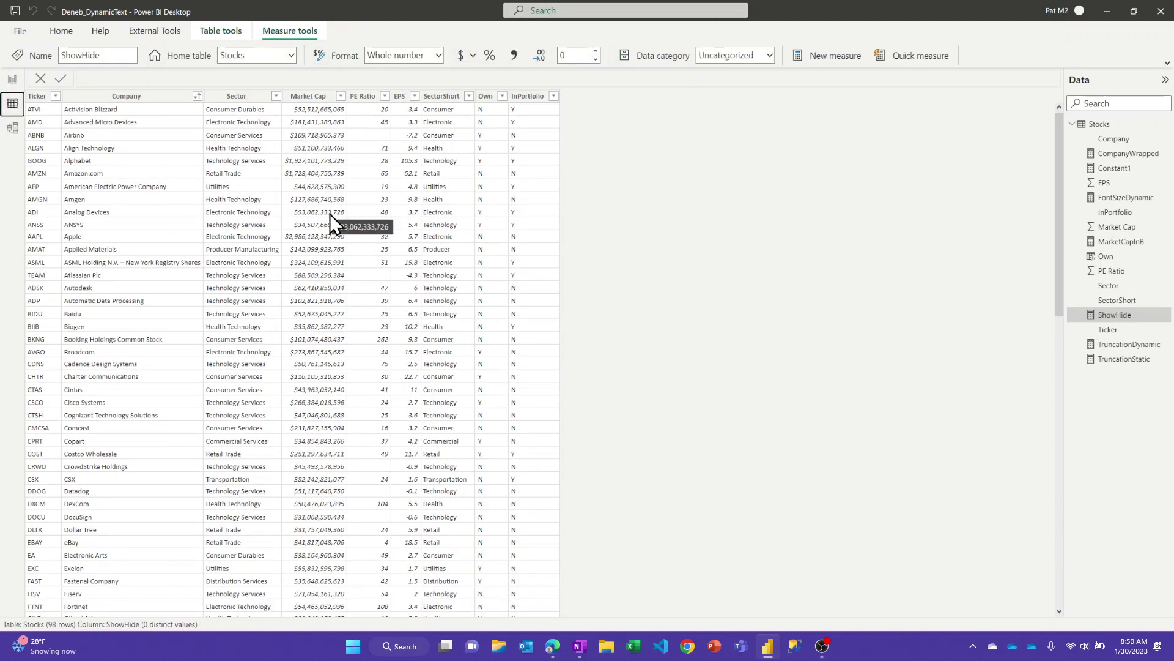
left_click(497, 112)
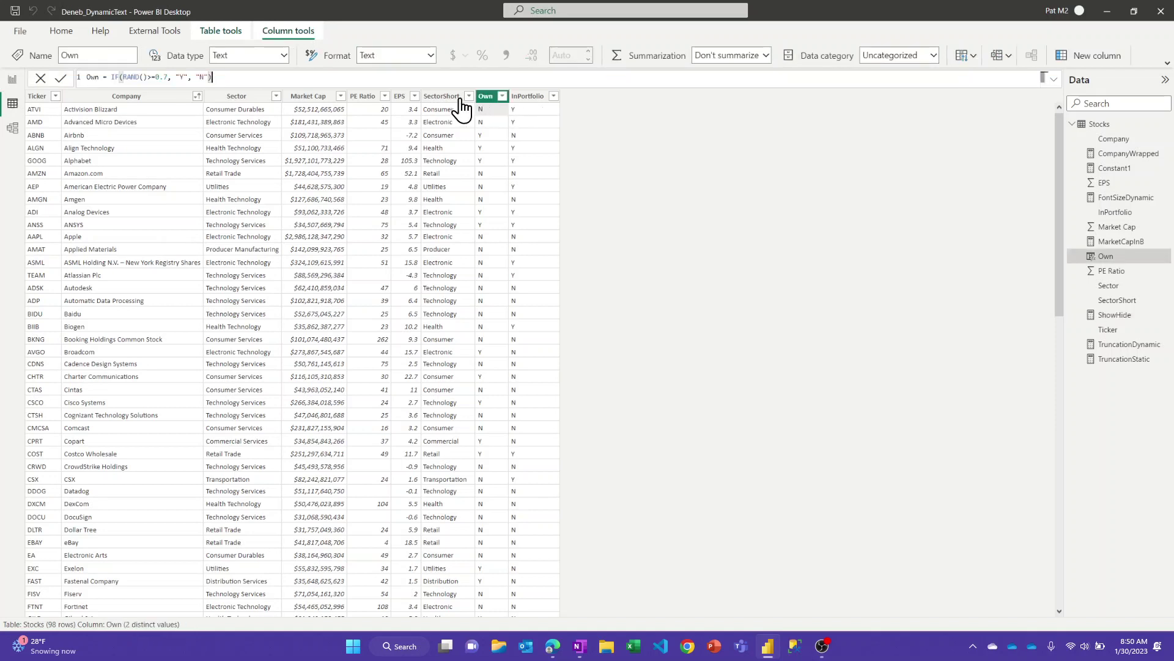
left_click(225, 78)
scroll(162, 77, "up", 2)
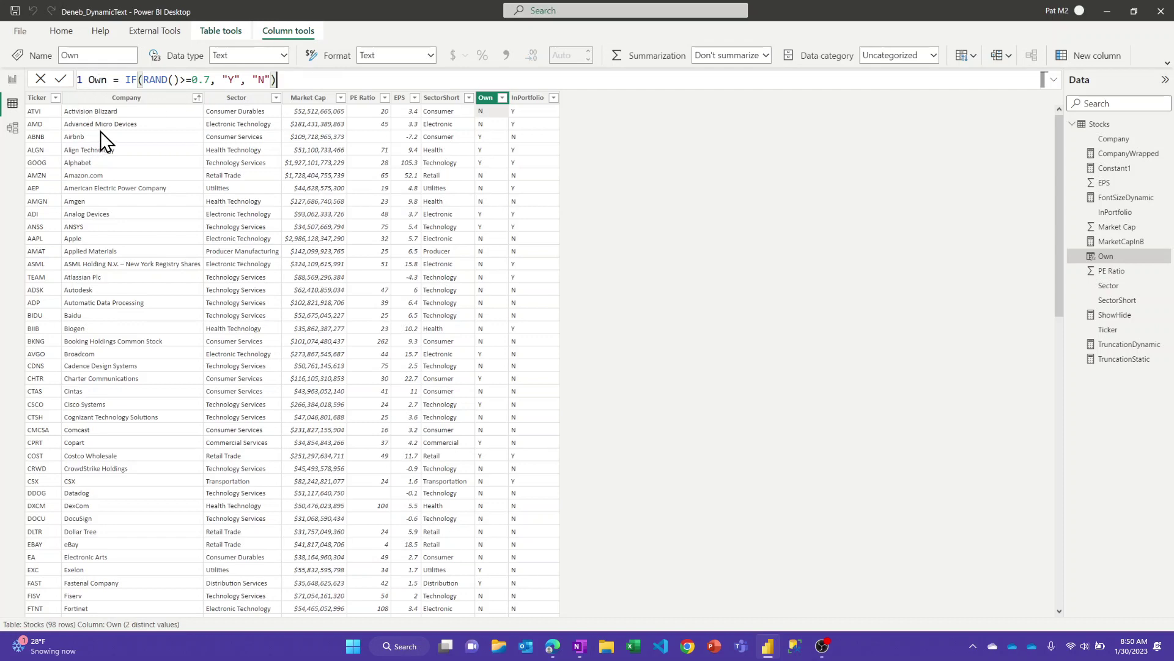
left_click(12, 80)
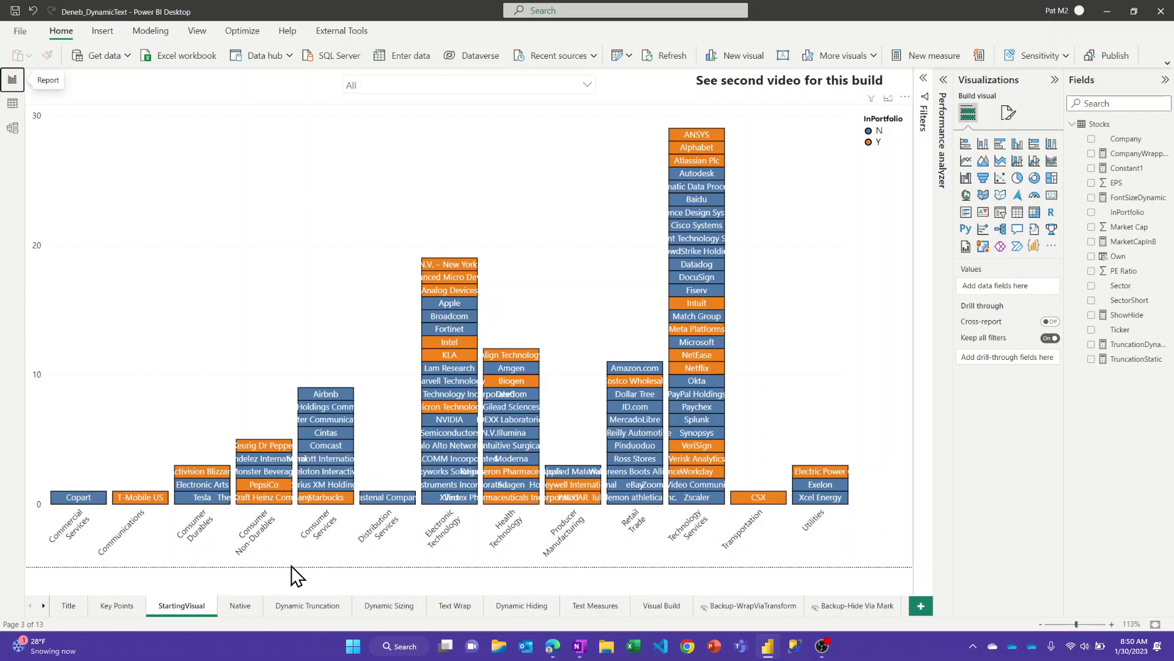
- On the Native page, turn on data labels for the stacked column chart
left_click(238, 606)
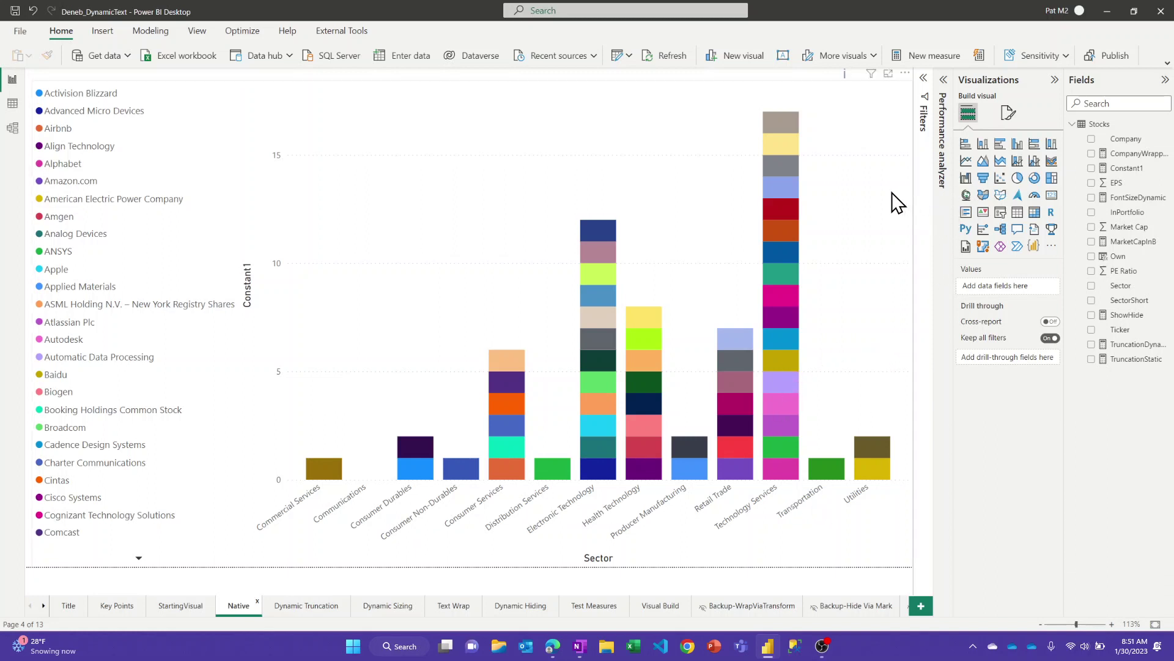
left_click(897, 228)
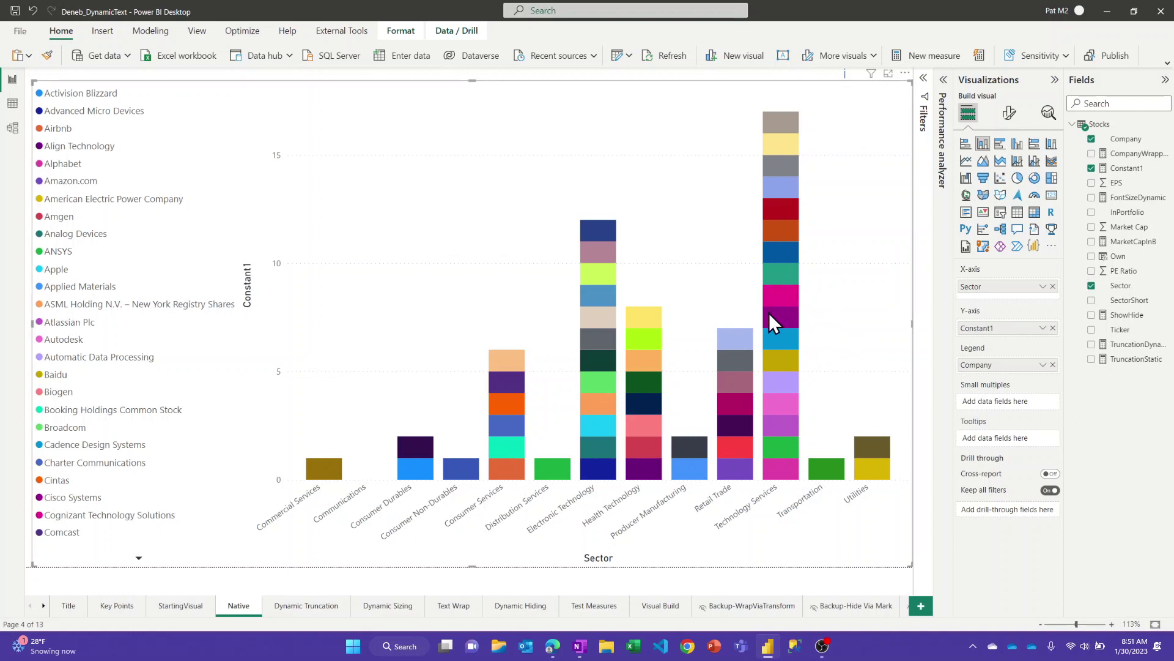
mouse_move(769, 314)
left_click(1009, 114)
left_click(982, 371)
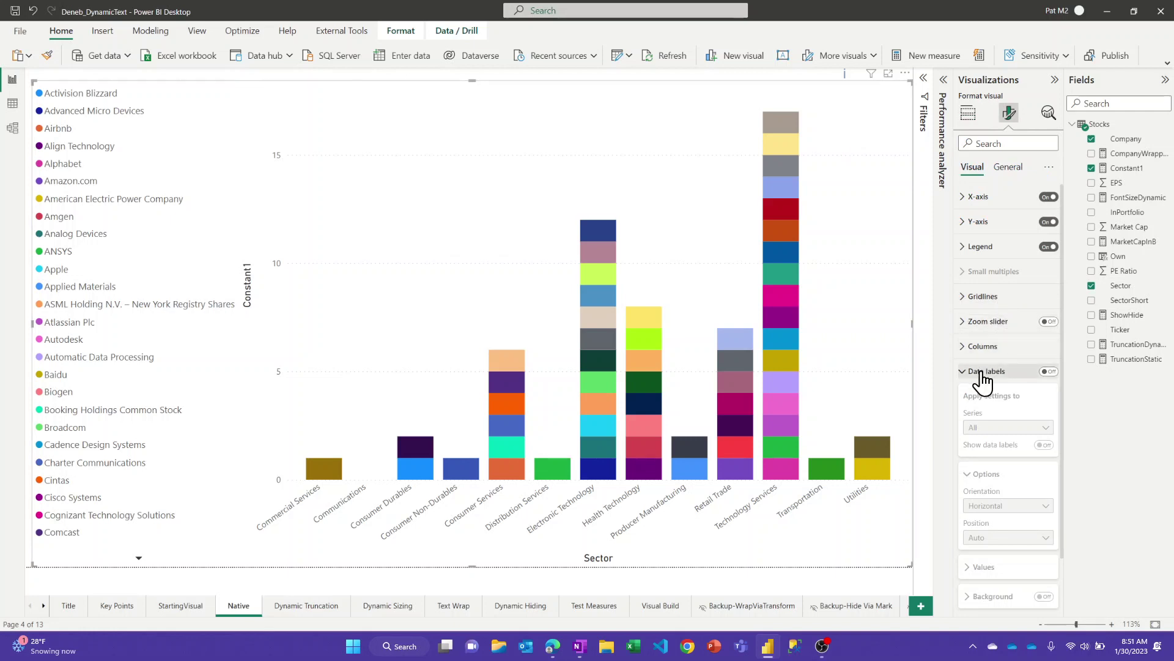
left_click(1049, 372)
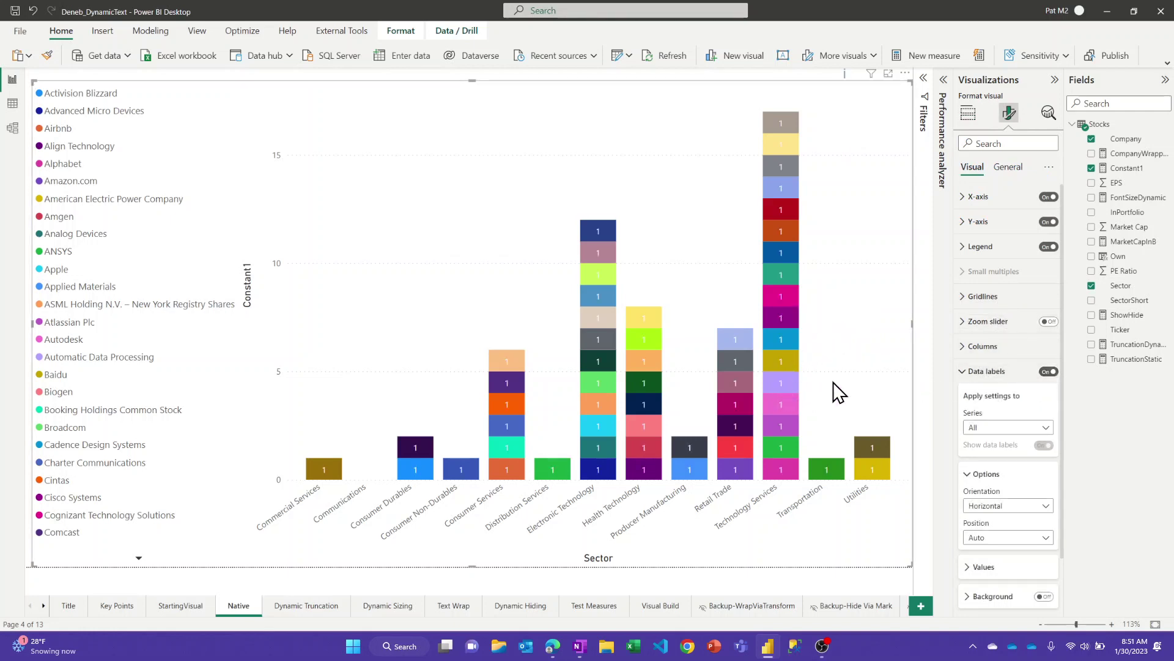
- Check the Constant1 measure's formula and compare the native data labels with the company labels on the StartingVisual page
left_click(1127, 171)
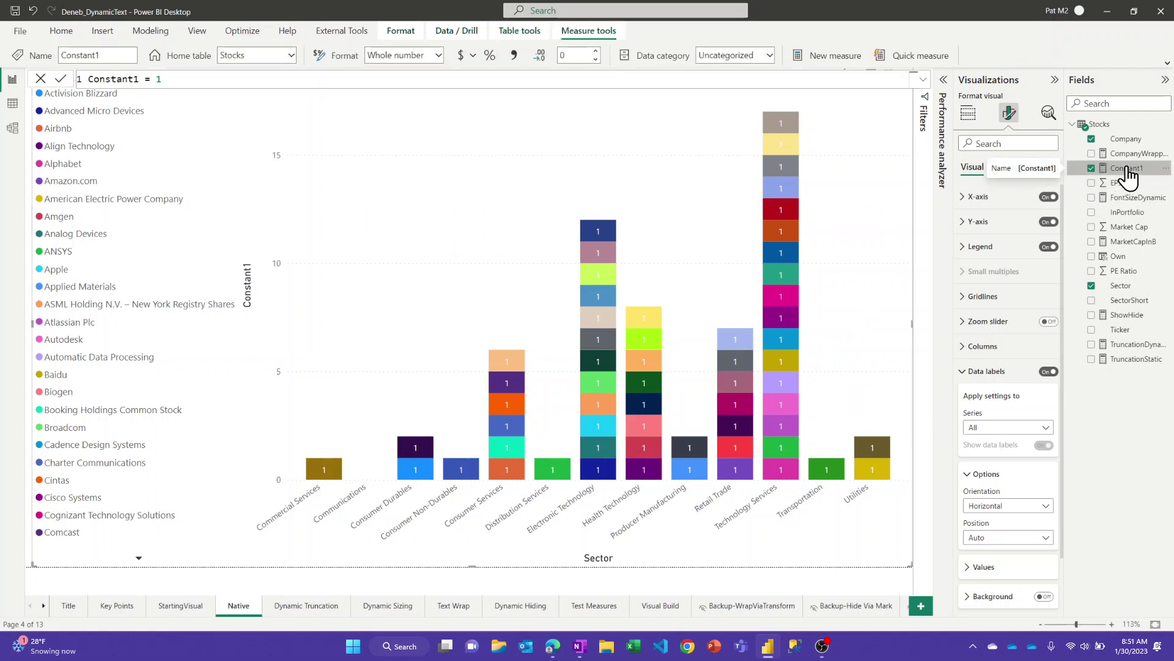
left_click(185, 84)
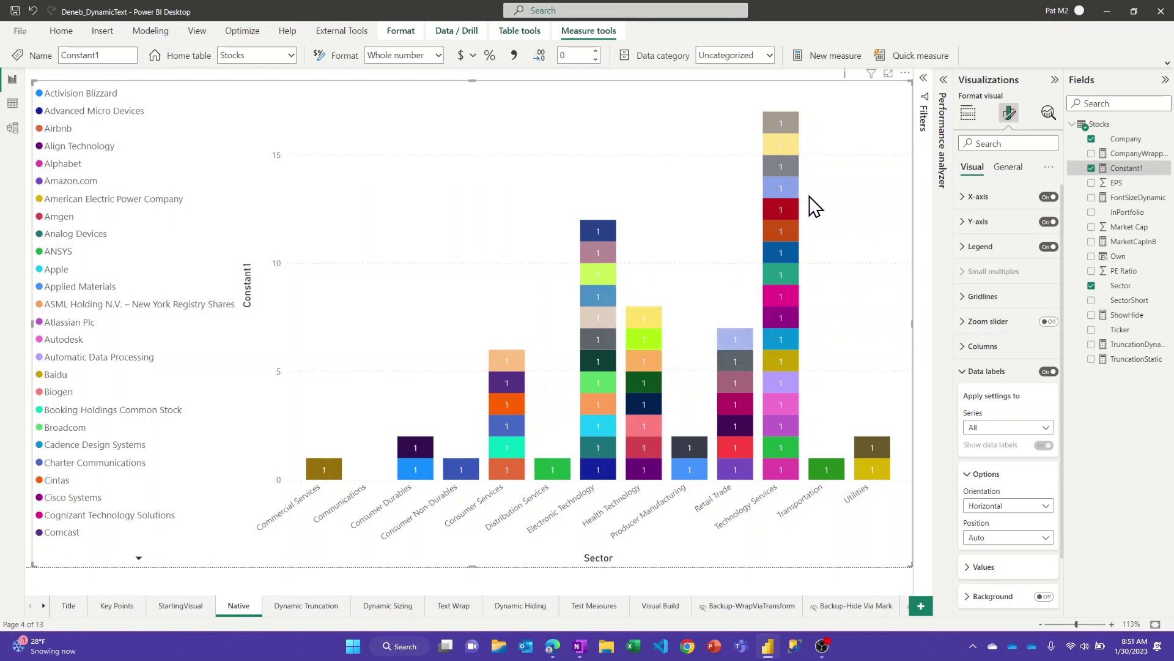
mouse_move(784, 122)
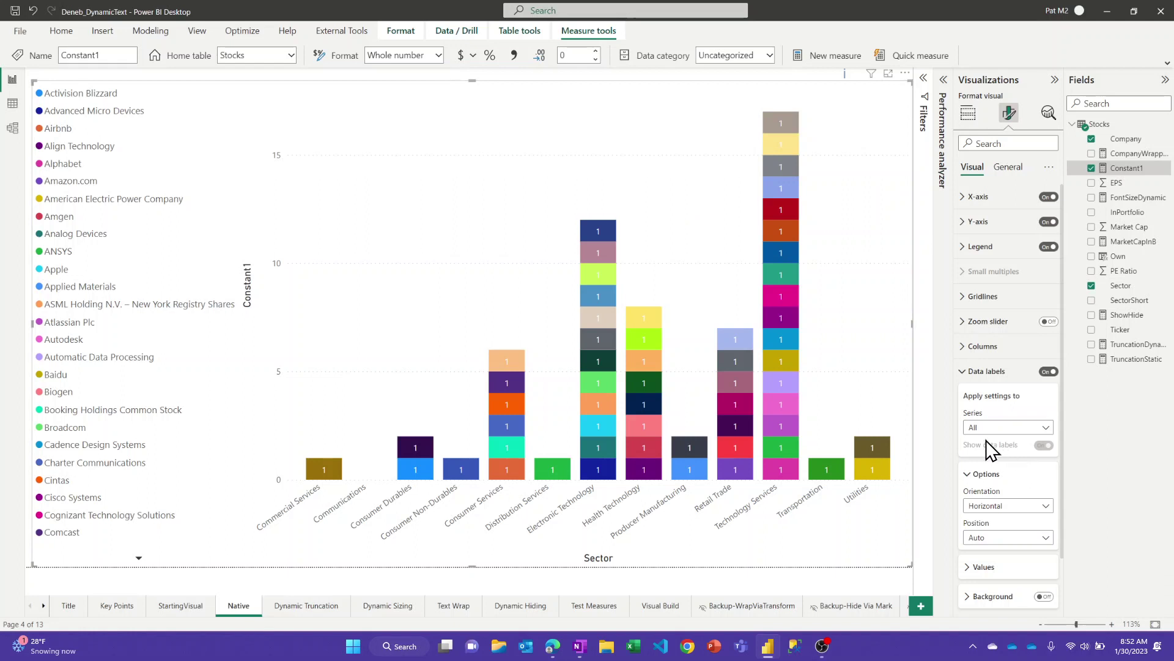
left_click(177, 604)
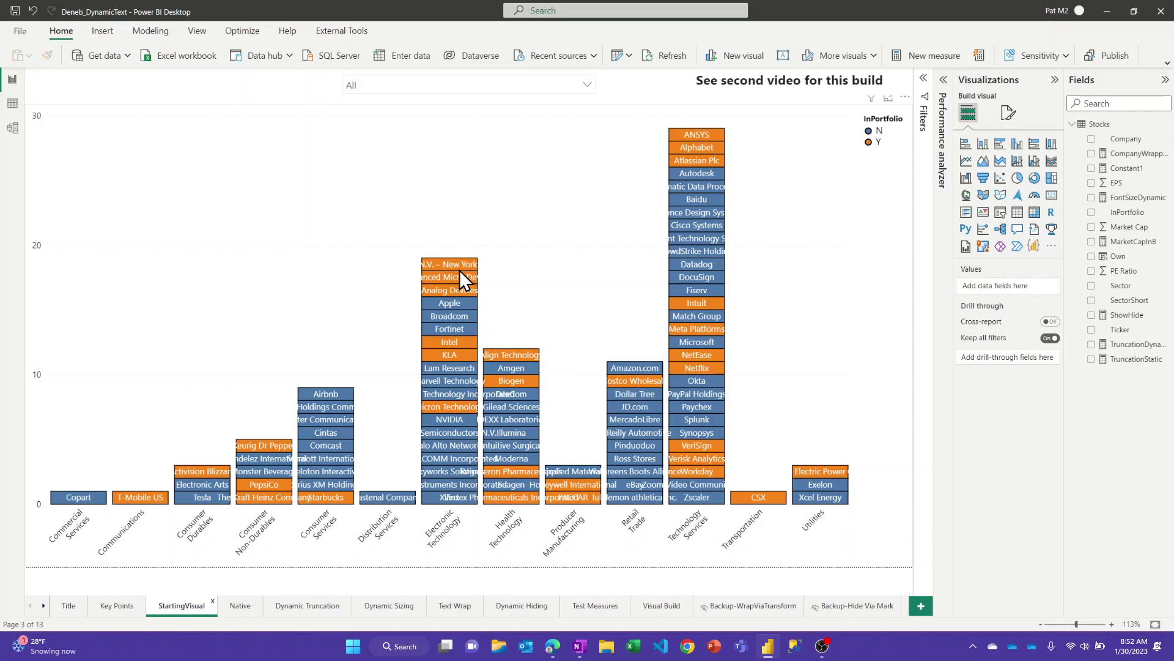
mouse_move(458, 263)
- On the Dynamic Truncation page, add the TruncationStatic measure to the stacked chart's values
left_click(302, 608)
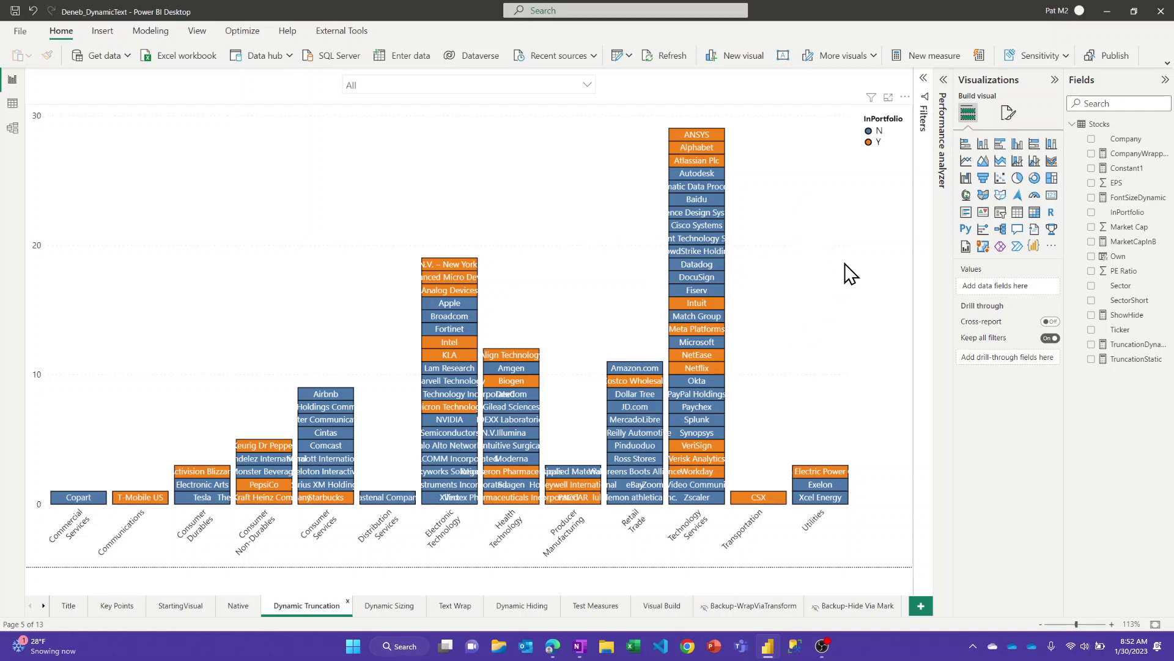
left_click(822, 110)
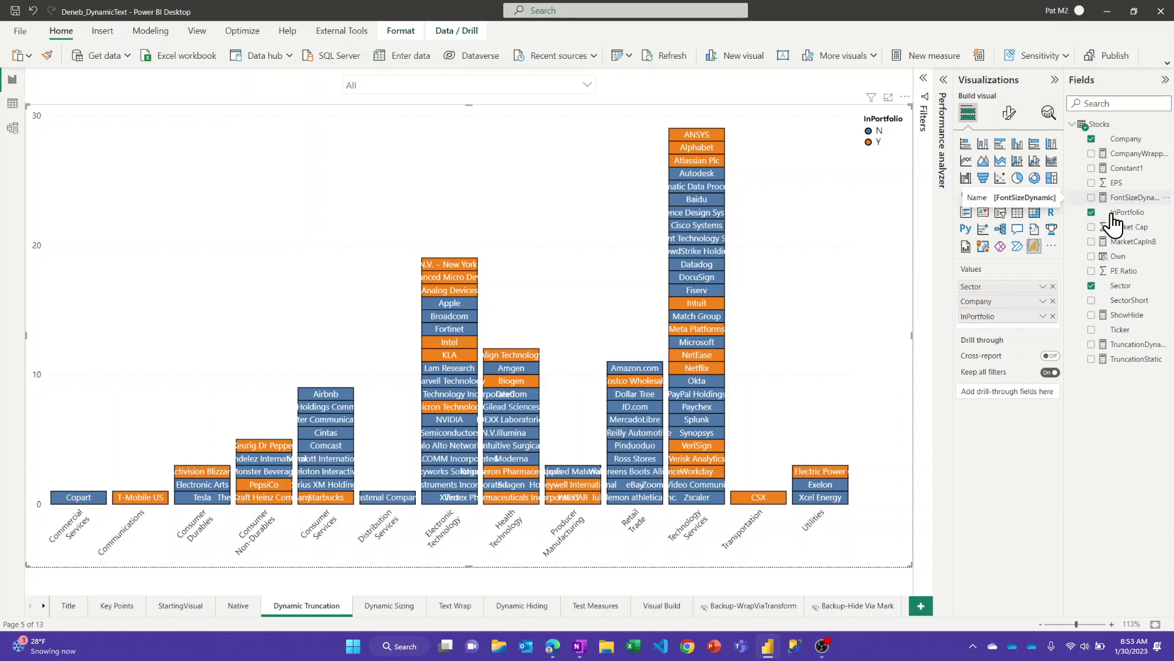
left_click(1132, 360)
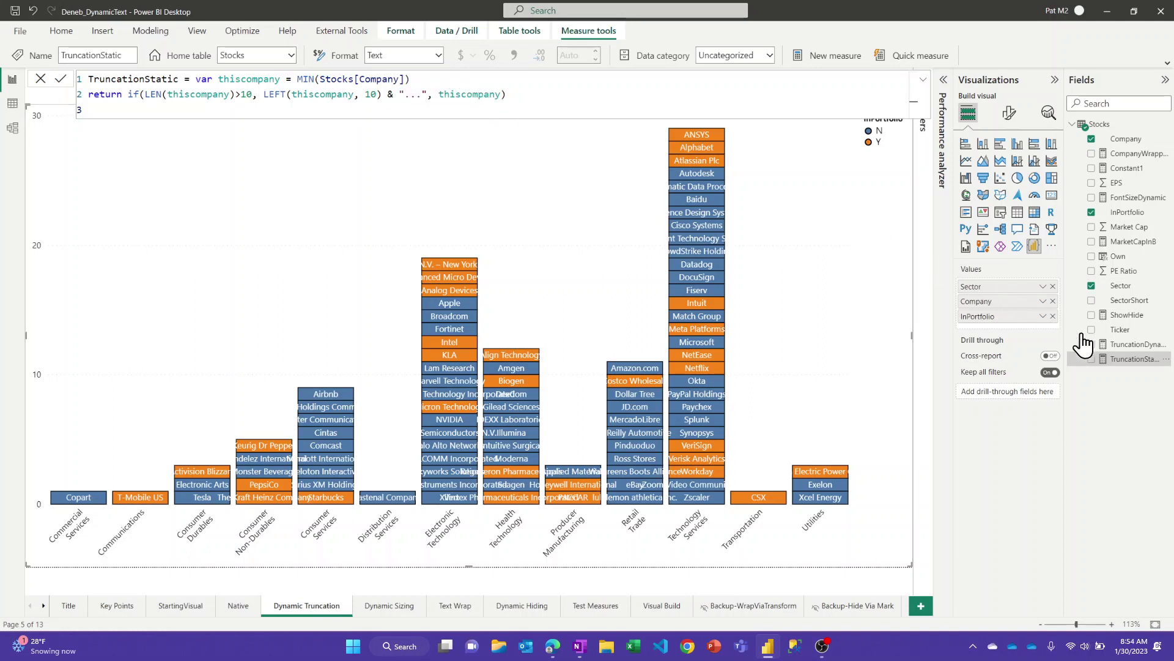
left_click_drag(1123, 362, 1014, 322)
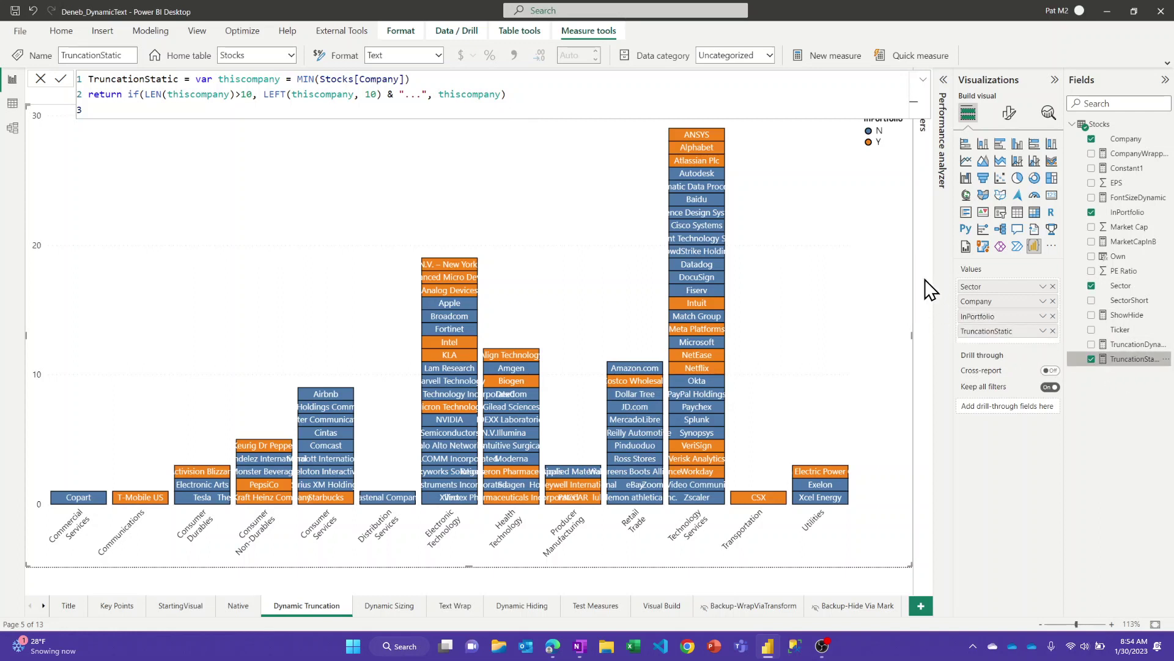
left_click(468, 122)
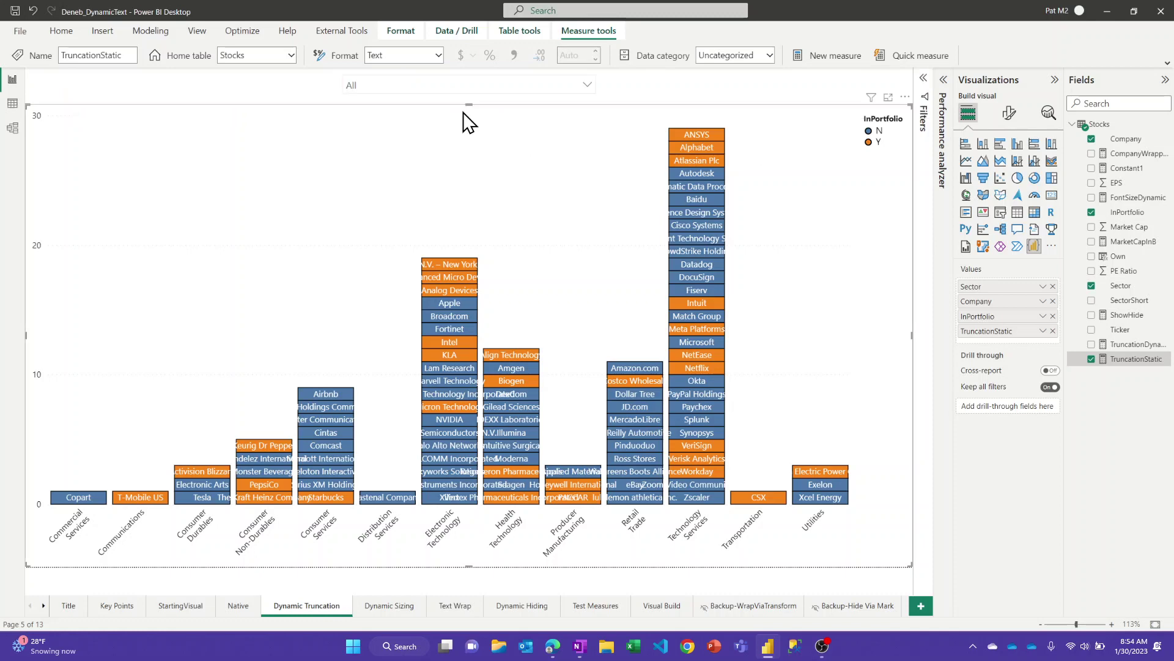
- Edit the chart's specification, remap the Company field to TruncationStatic, and return to the report
left_click(905, 97)
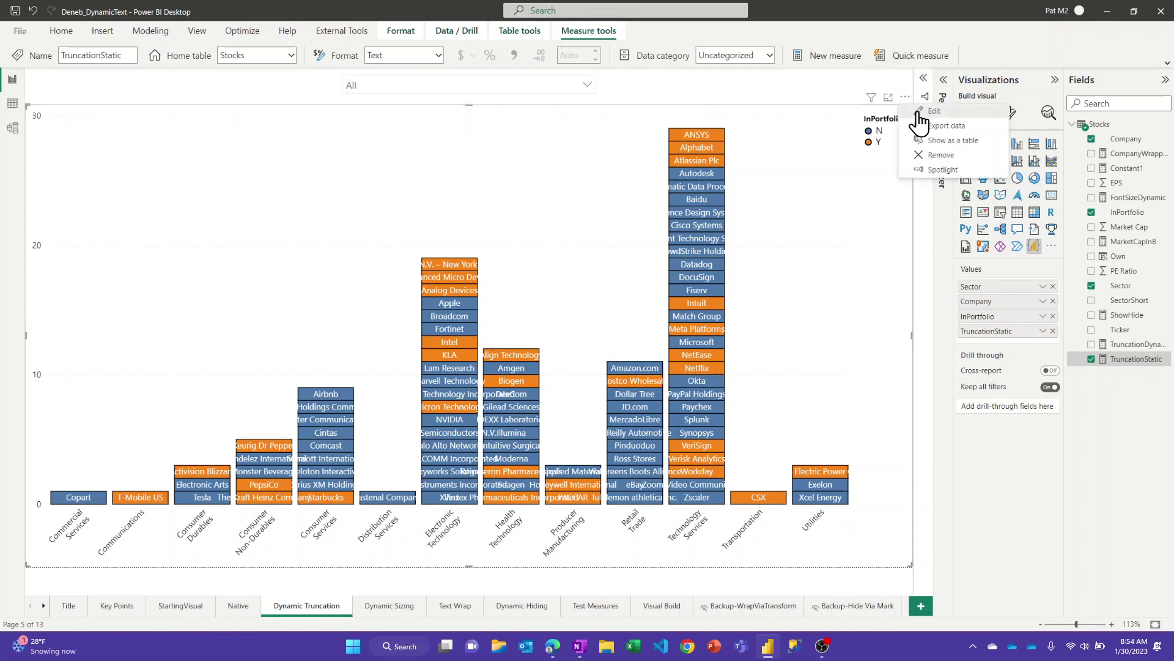
left_click(919, 112)
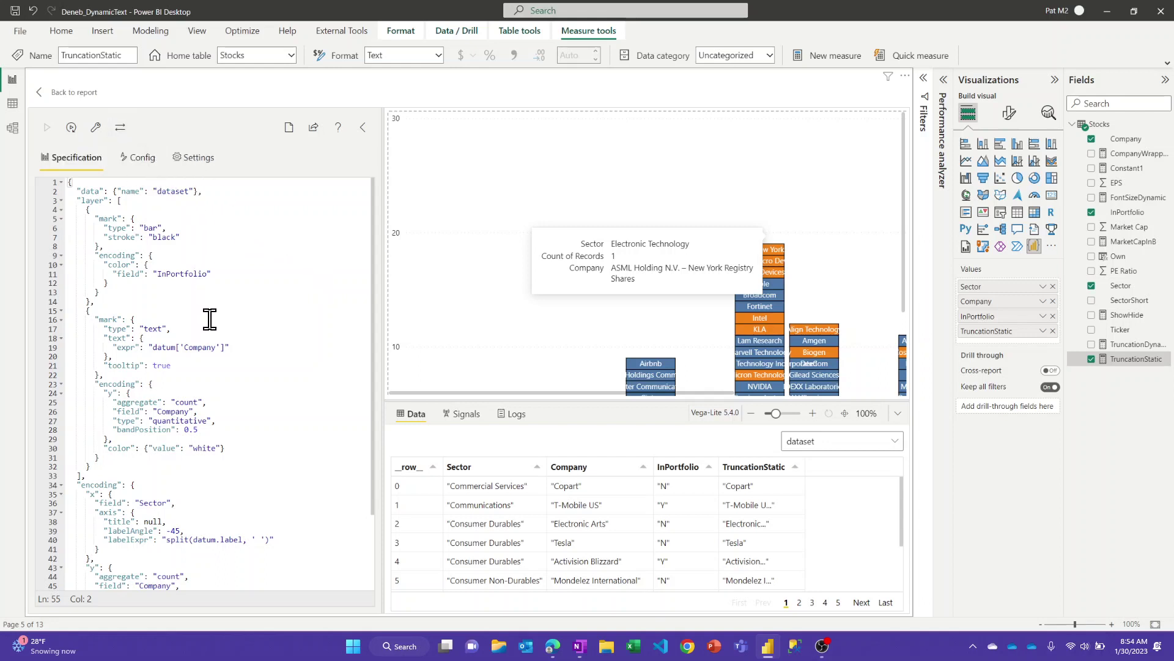
scroll(205, 300, "down", 3)
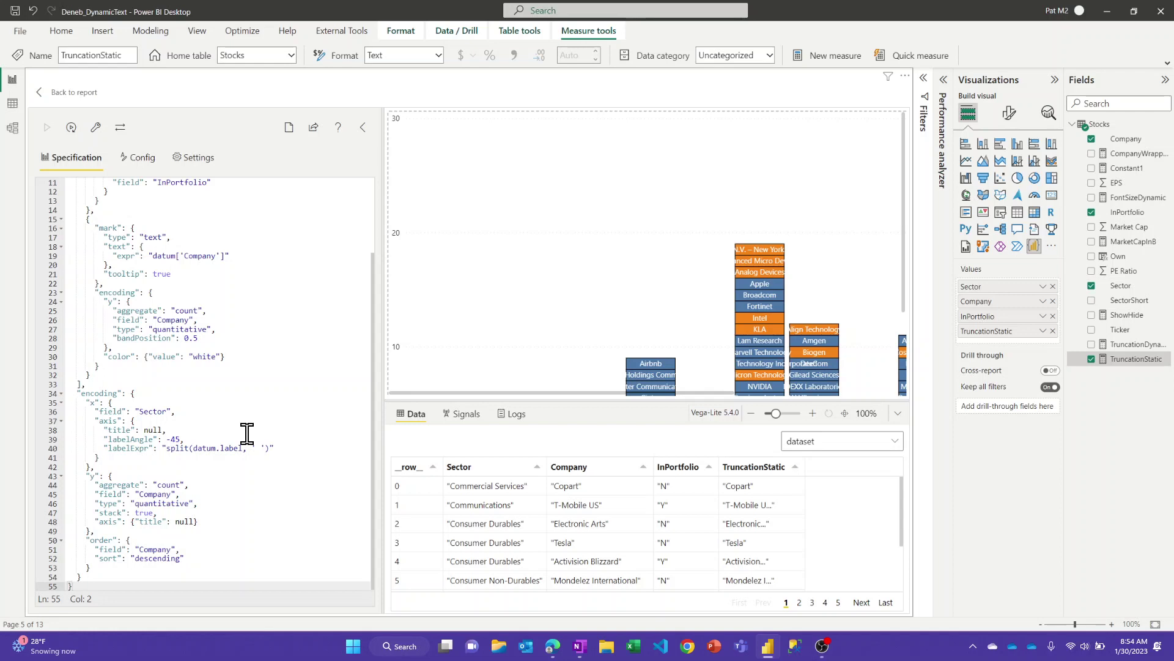
scroll(246, 434, "up", 3)
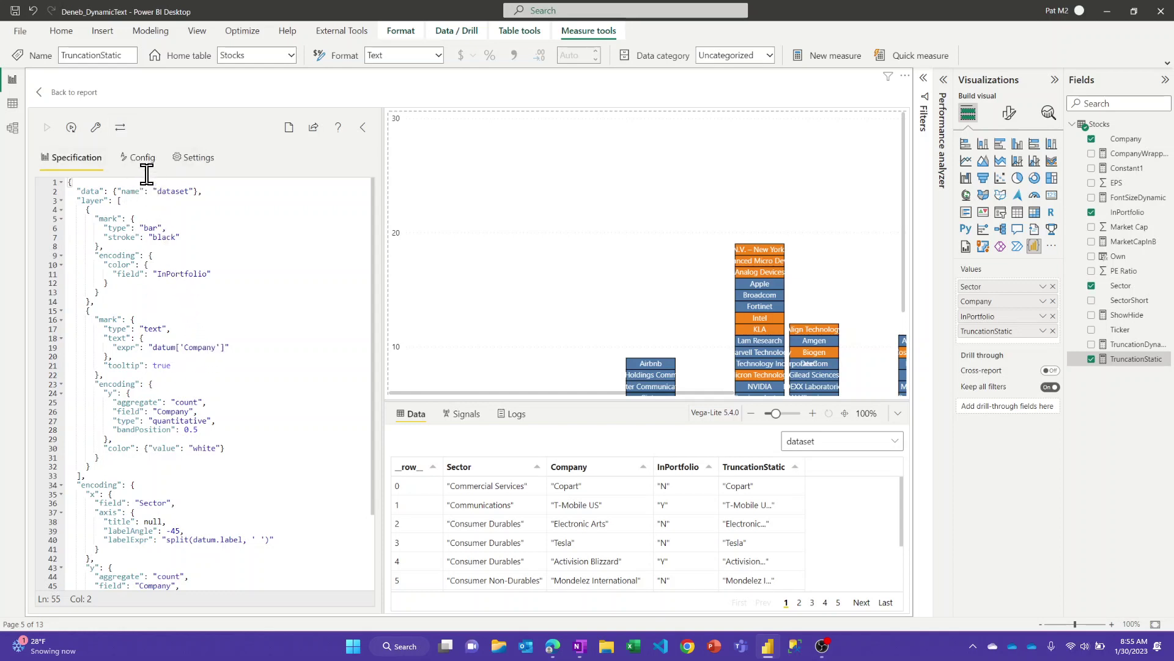
left_click(122, 130)
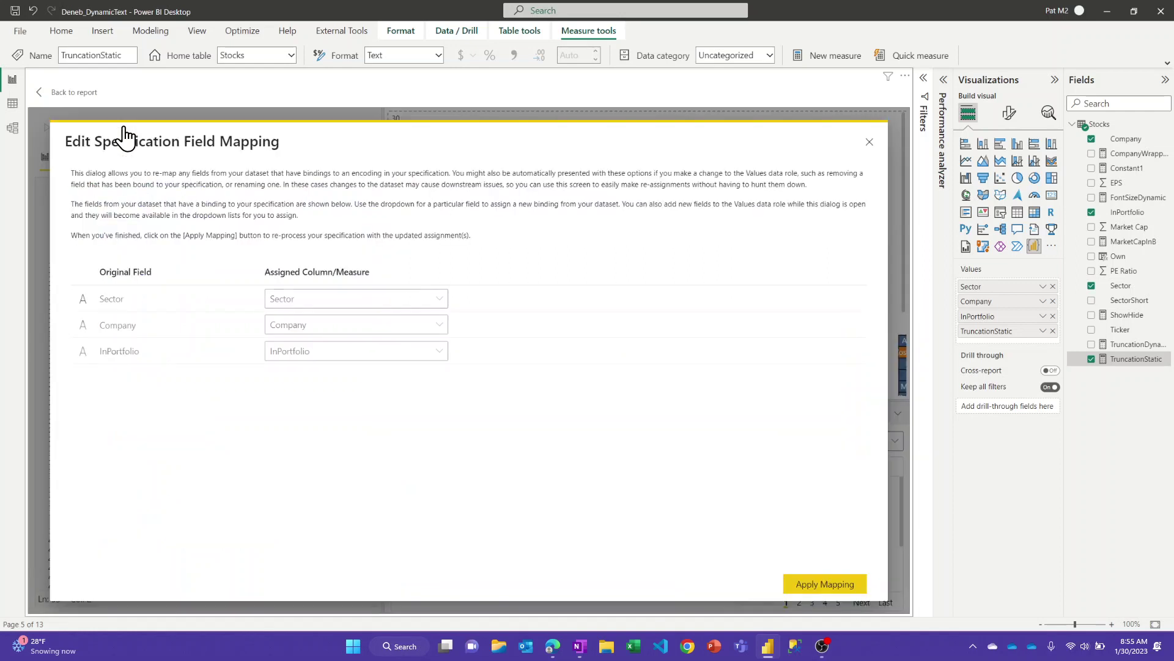
left_click(428, 325)
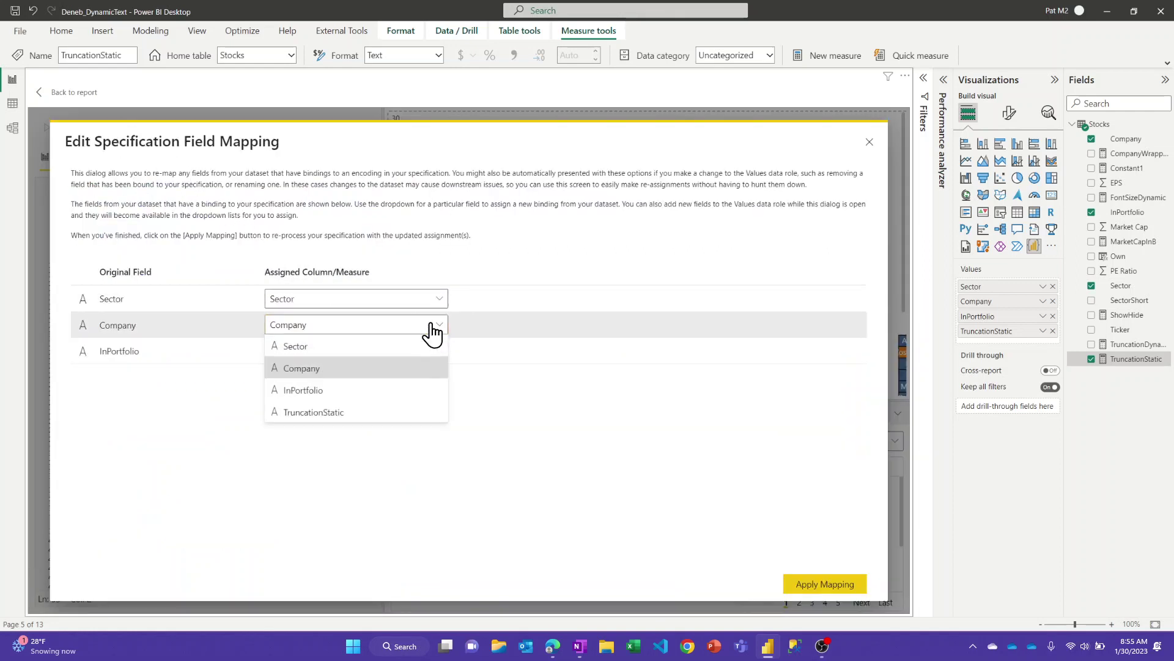
left_click(348, 411)
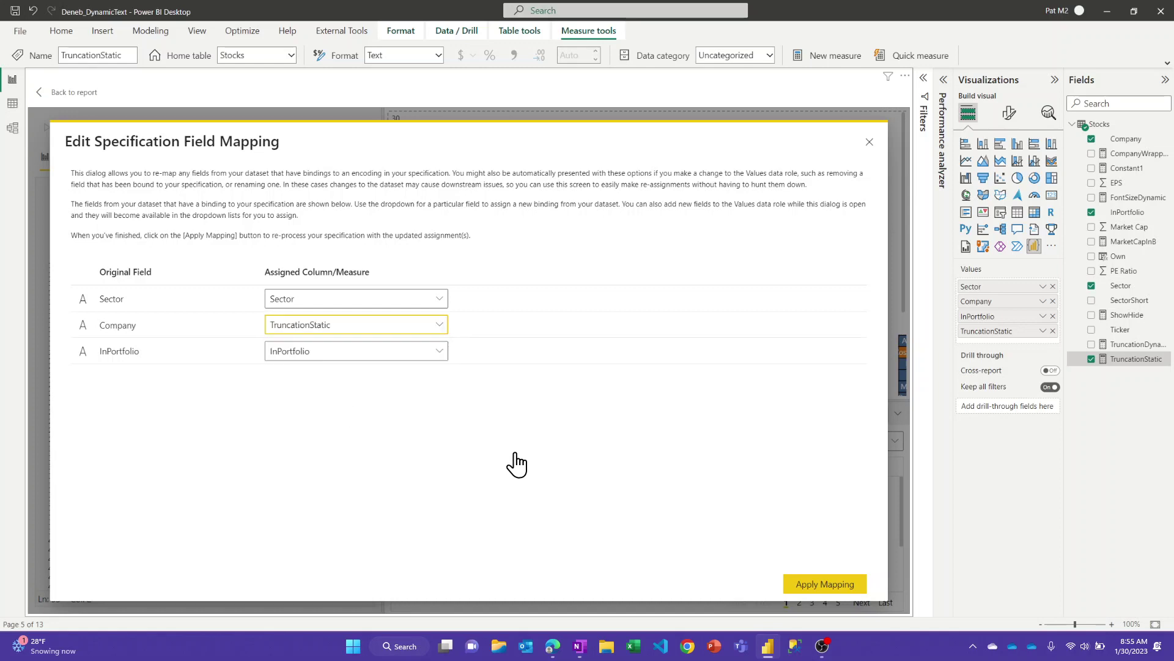
left_click(821, 587)
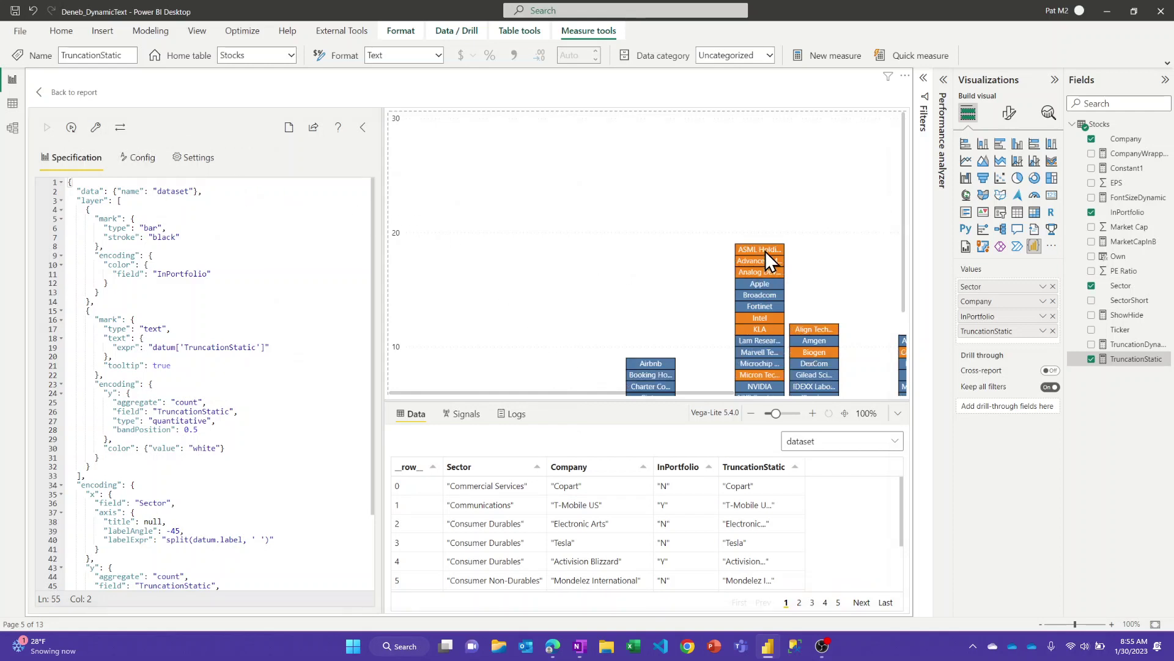
left_click(75, 93)
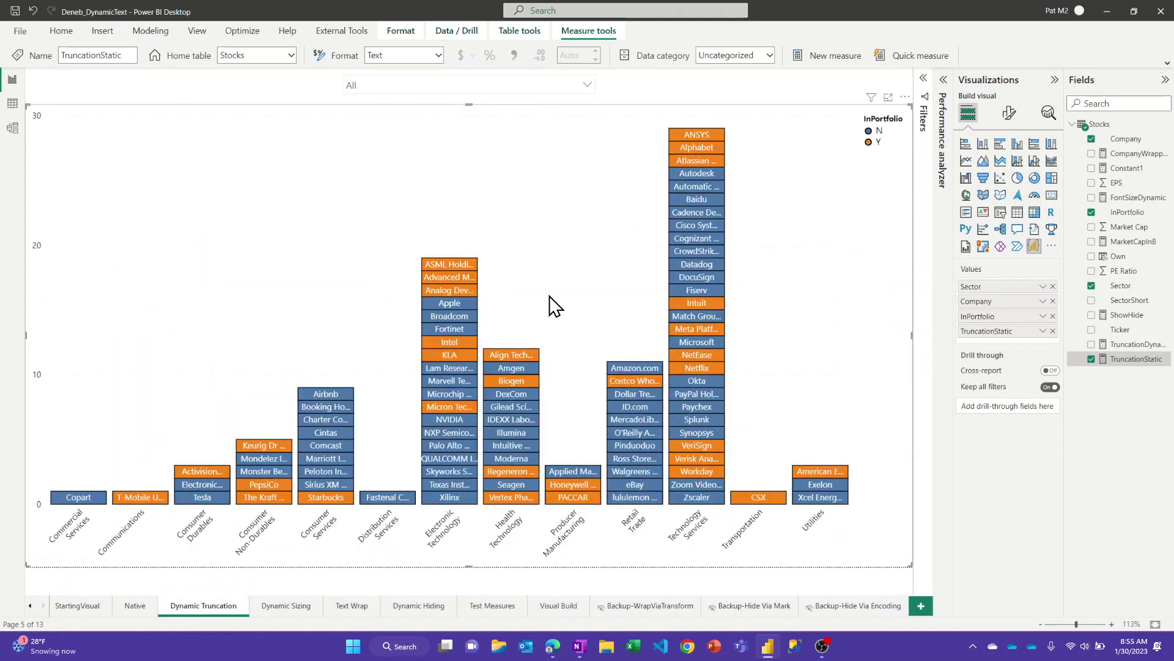
- Reopen the chart's specification and replace the text mark's tooltip value with {"content": "encoding"}
mouse_move(459, 266)
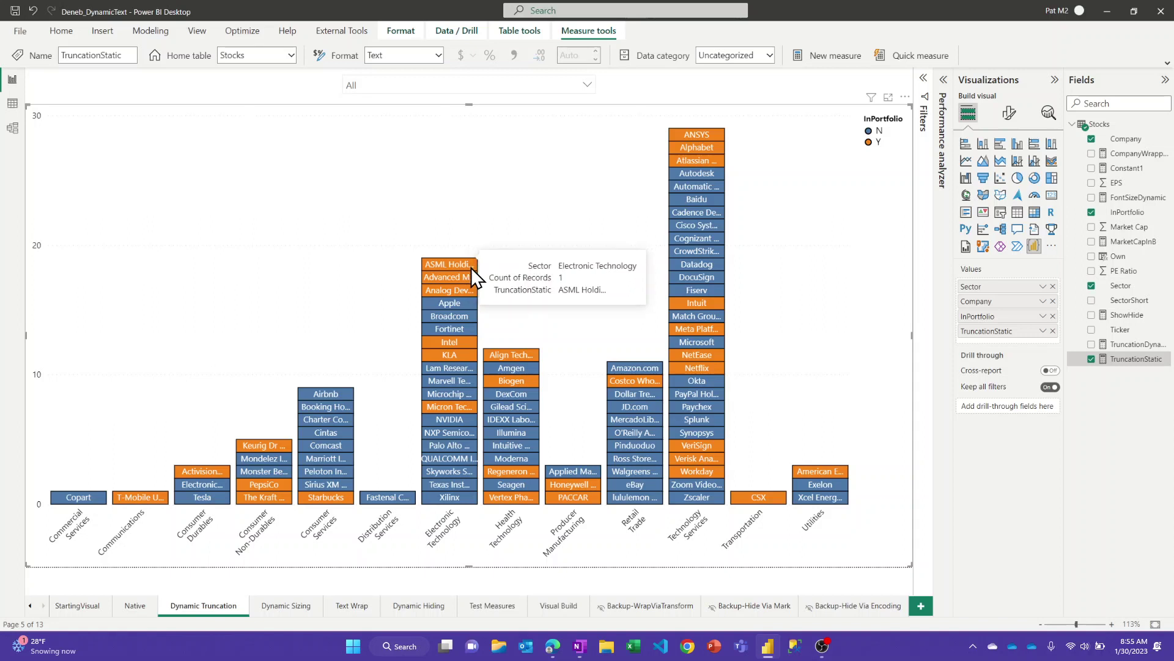
key("alt+Tab")
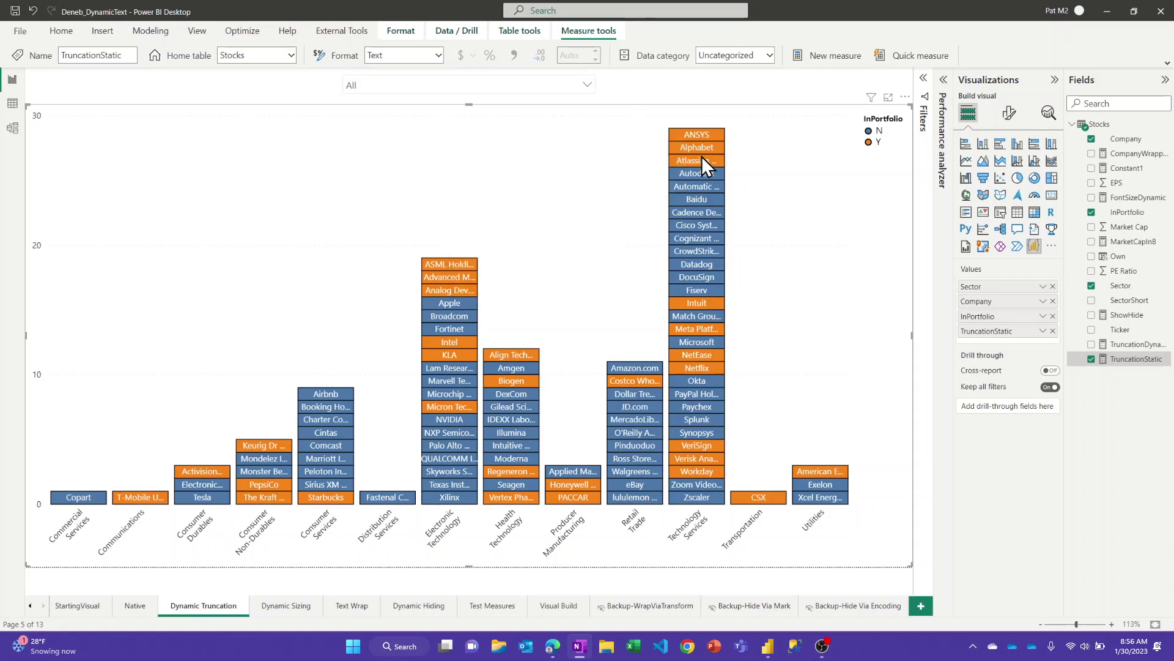
left_click(905, 97)
left_click(932, 111)
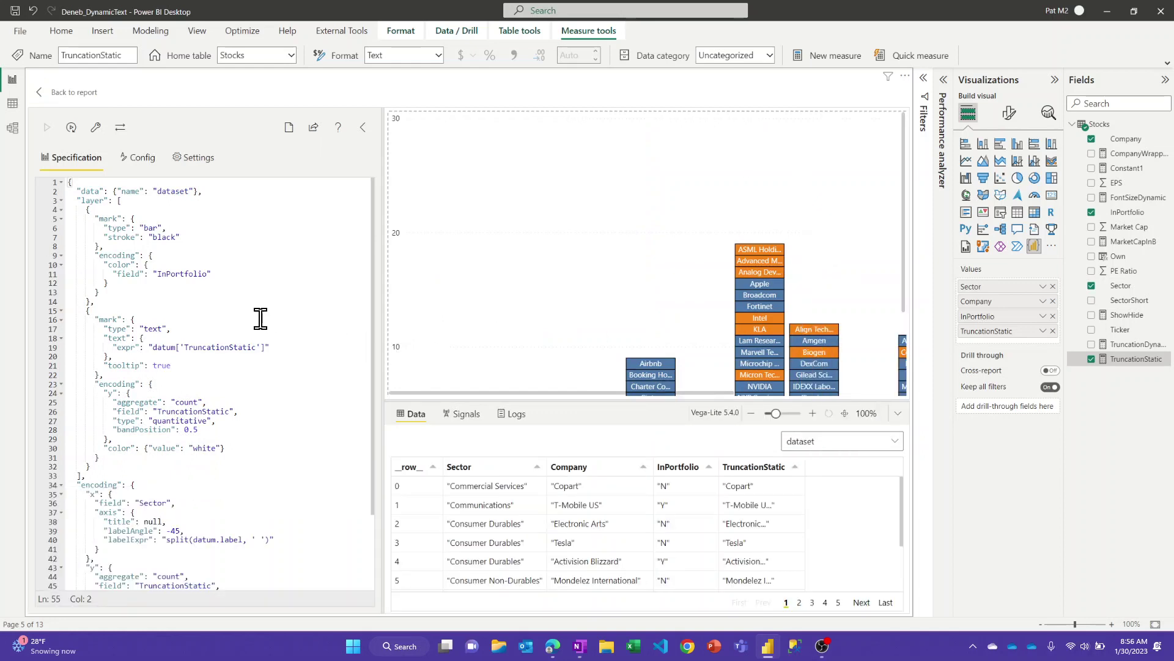
scroll(257, 318, "down", 2)
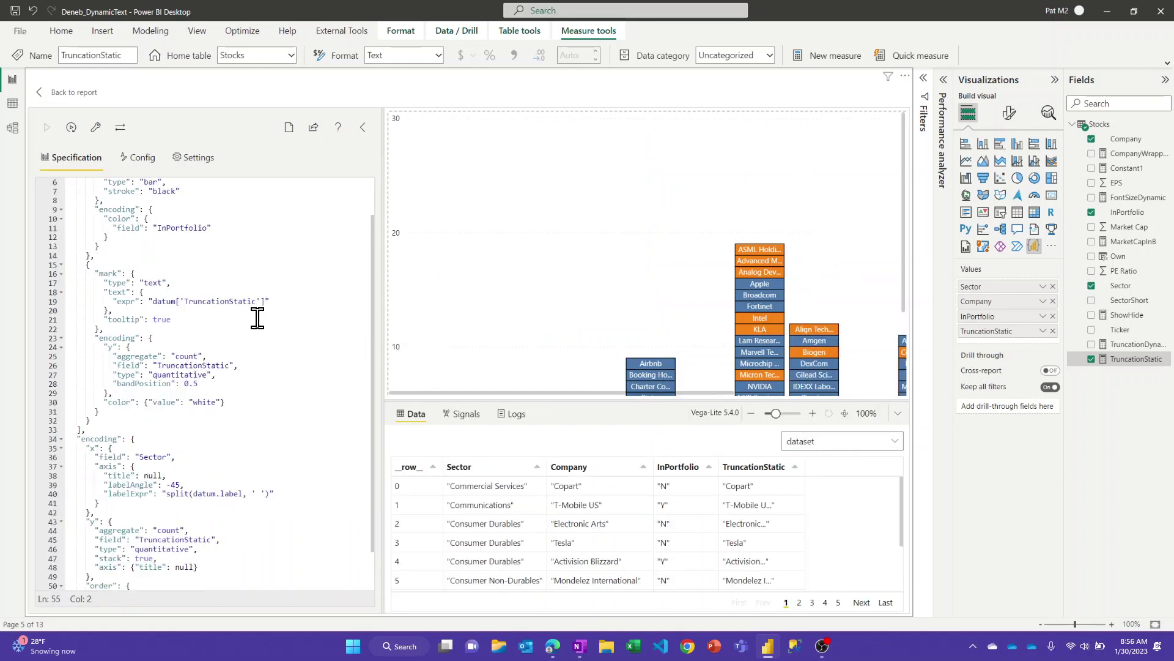
left_click(175, 319)
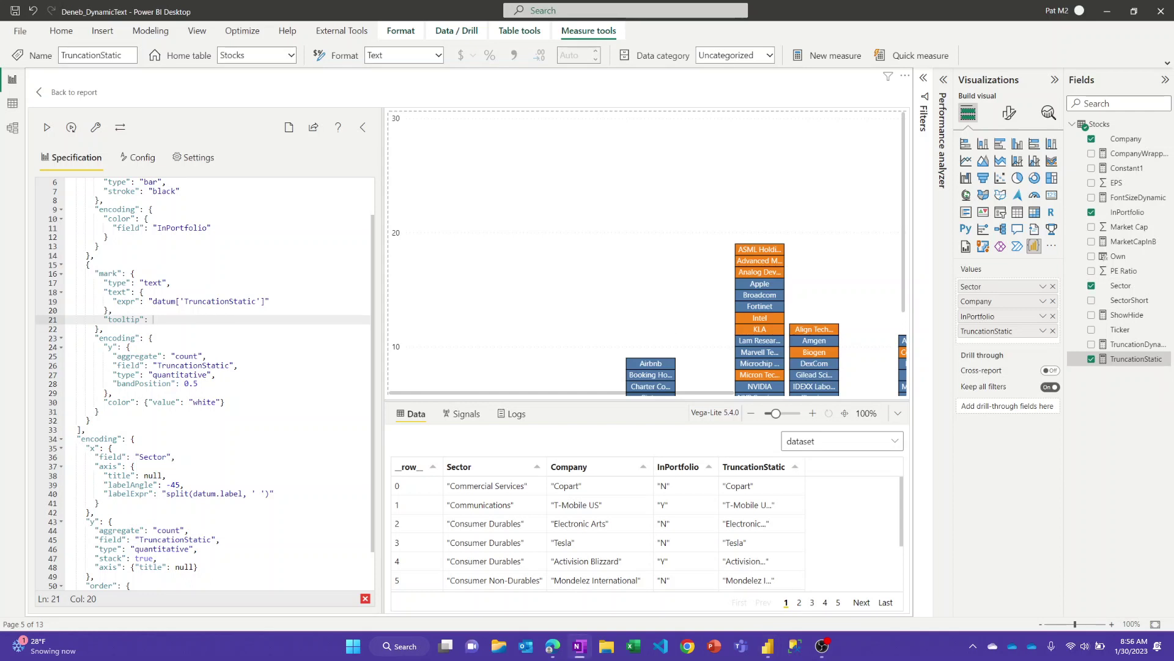
left_click(172, 324)
type("{\"content\": \"encoding\"}")
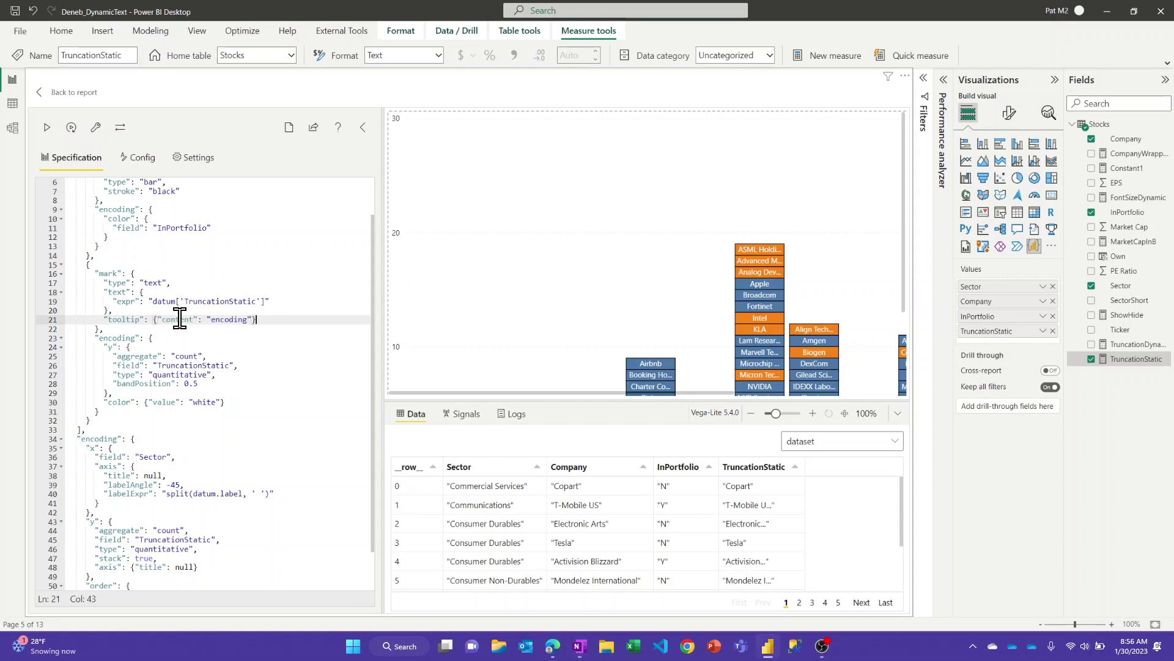
- Change the text mark's tooltip content to "data", apply the specification, and check the tooltip on the ASML segment
double_click(225, 319)
type("data")
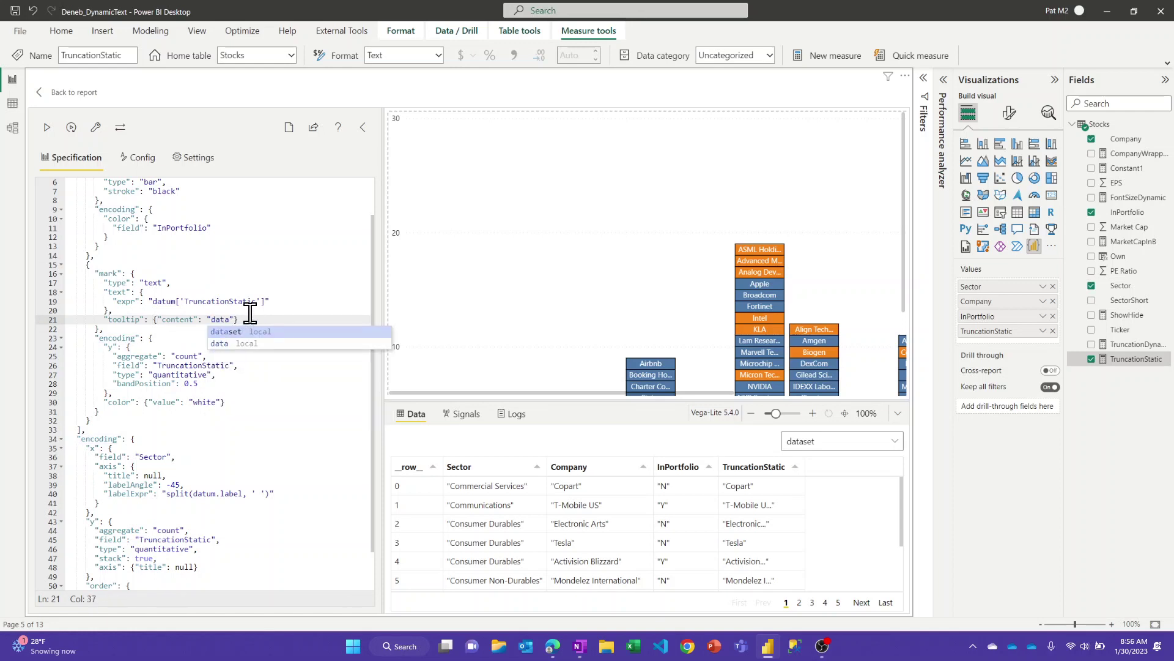
left_click(96, 136)
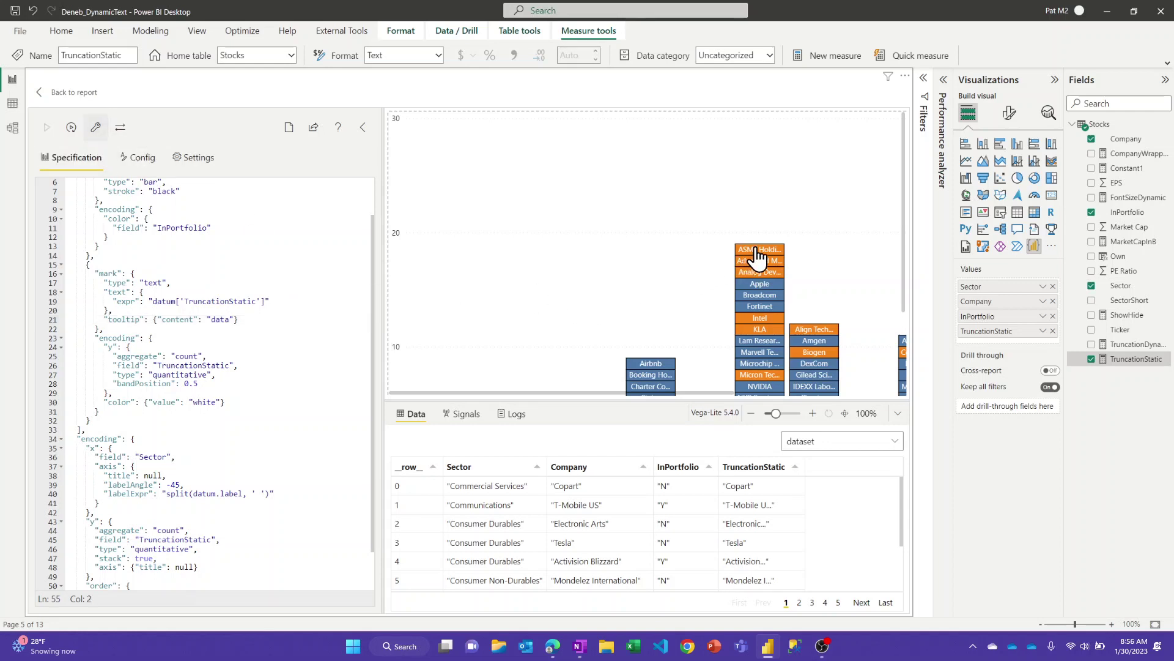
mouse_move(754, 248)
left_click_drag(239, 320, 109, 315)
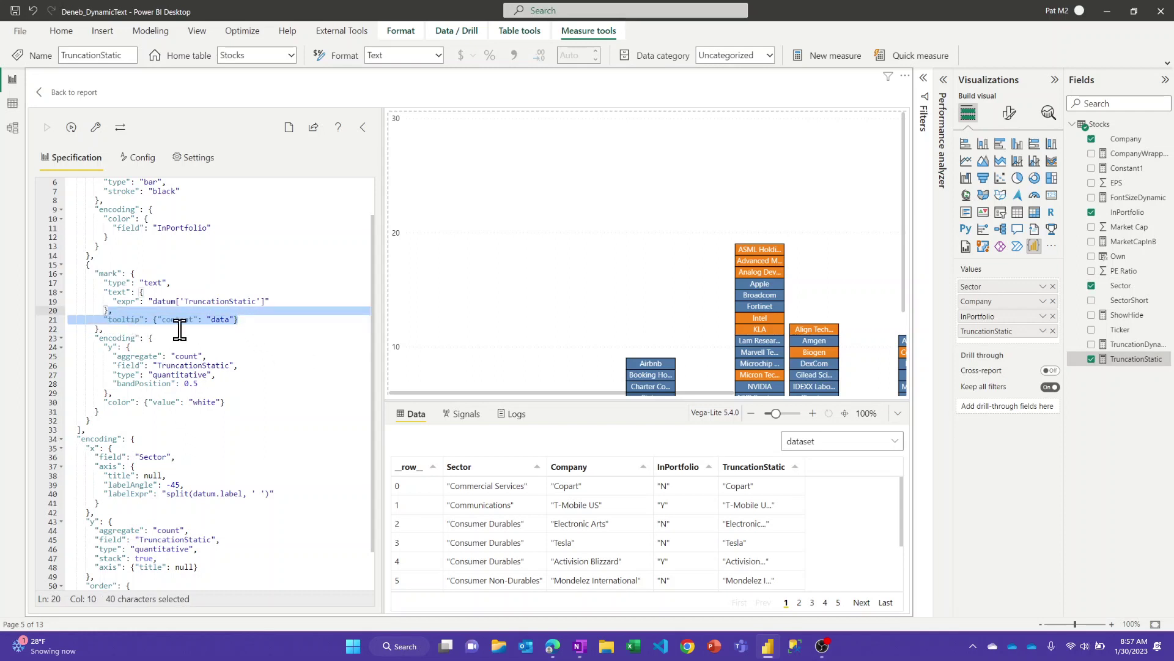
- Replace the text mark's tooltip property with a tooltip encoding listing the Company and Sector fields, and reformat the specification
key("BackSpace")
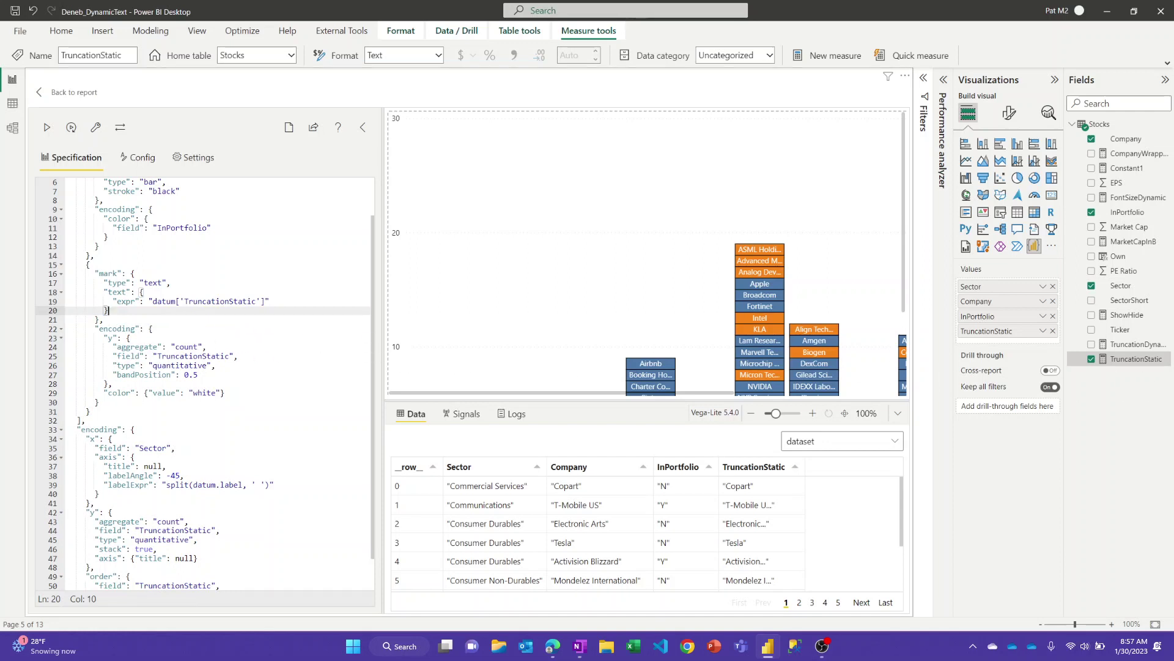
key("alt+Tab")
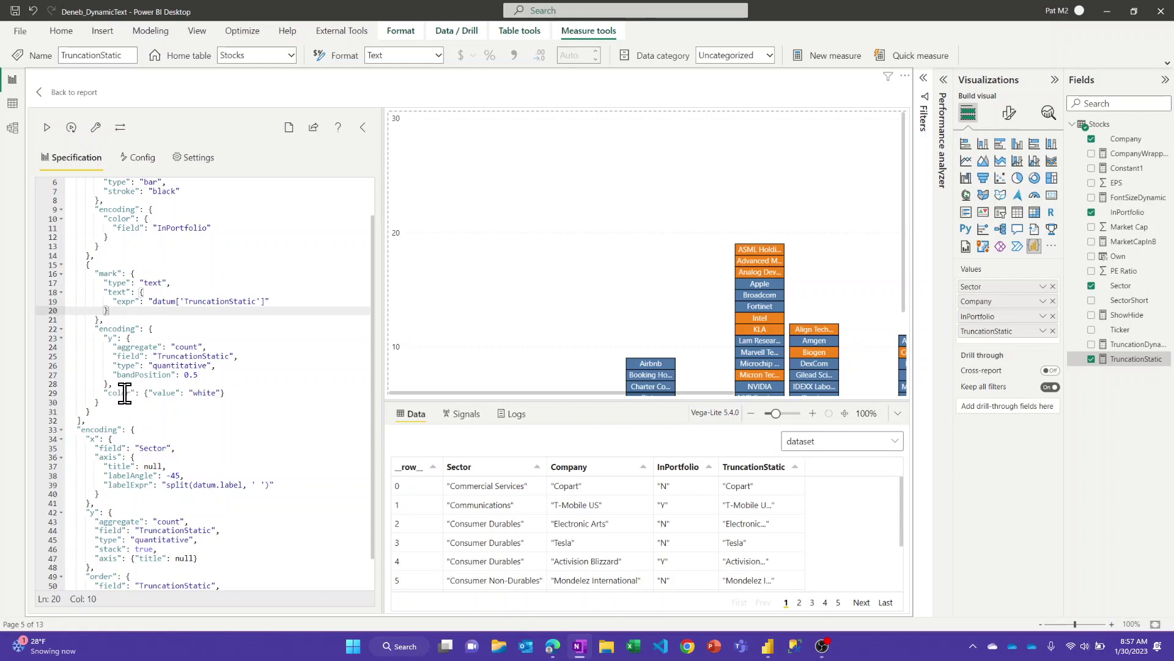
left_click(230, 392)
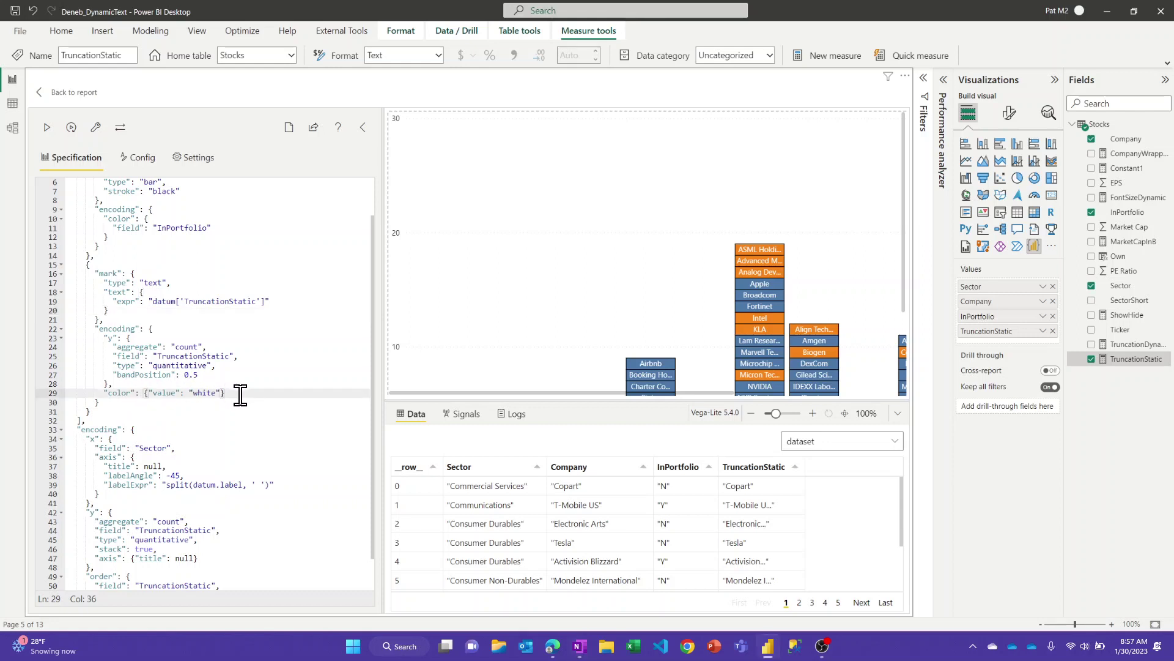
type(",")
type("\"tooltip\": [ {\"field\": \"Company\"}, {\"field\": \"Sector\"} ]")
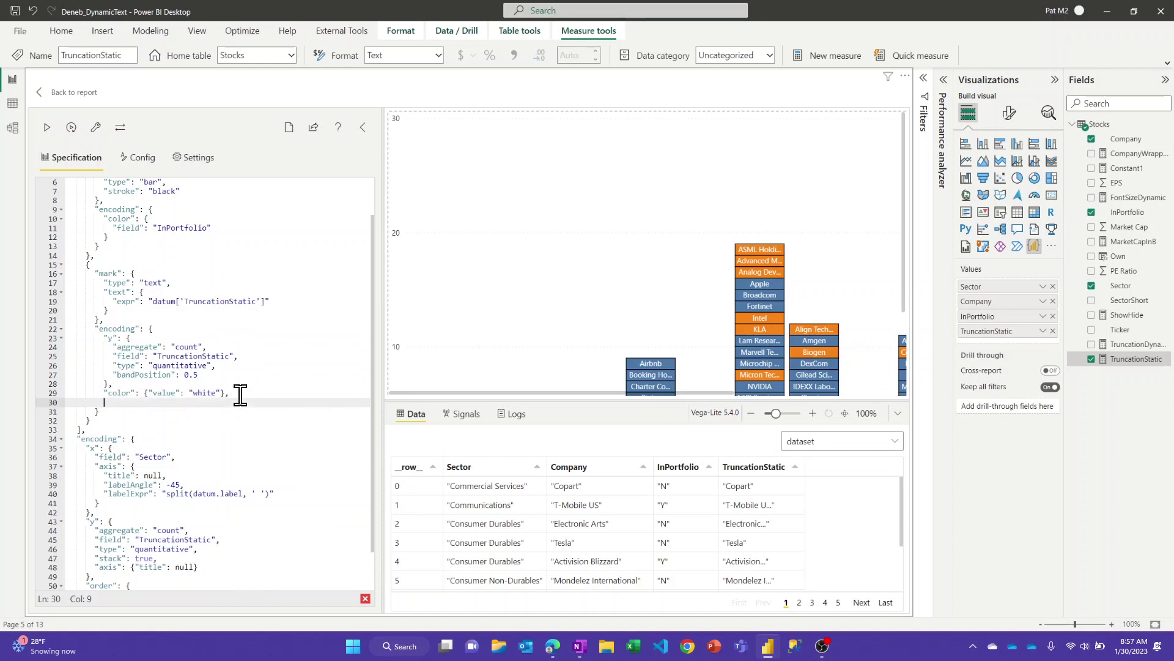
key("Return")
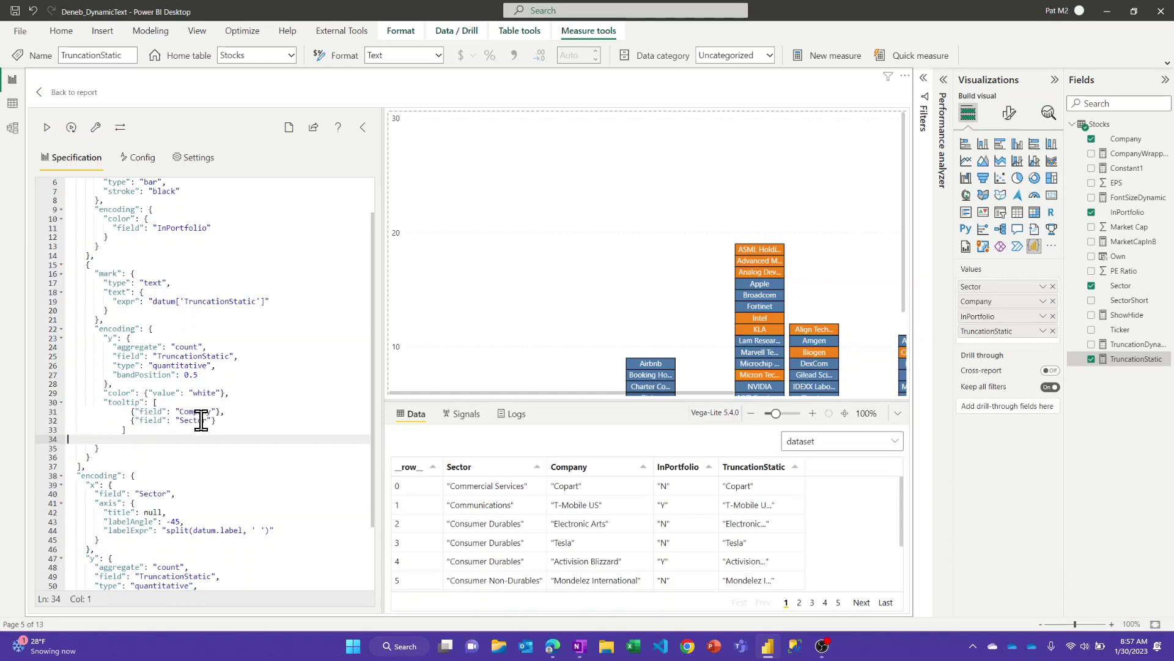
left_click(96, 128)
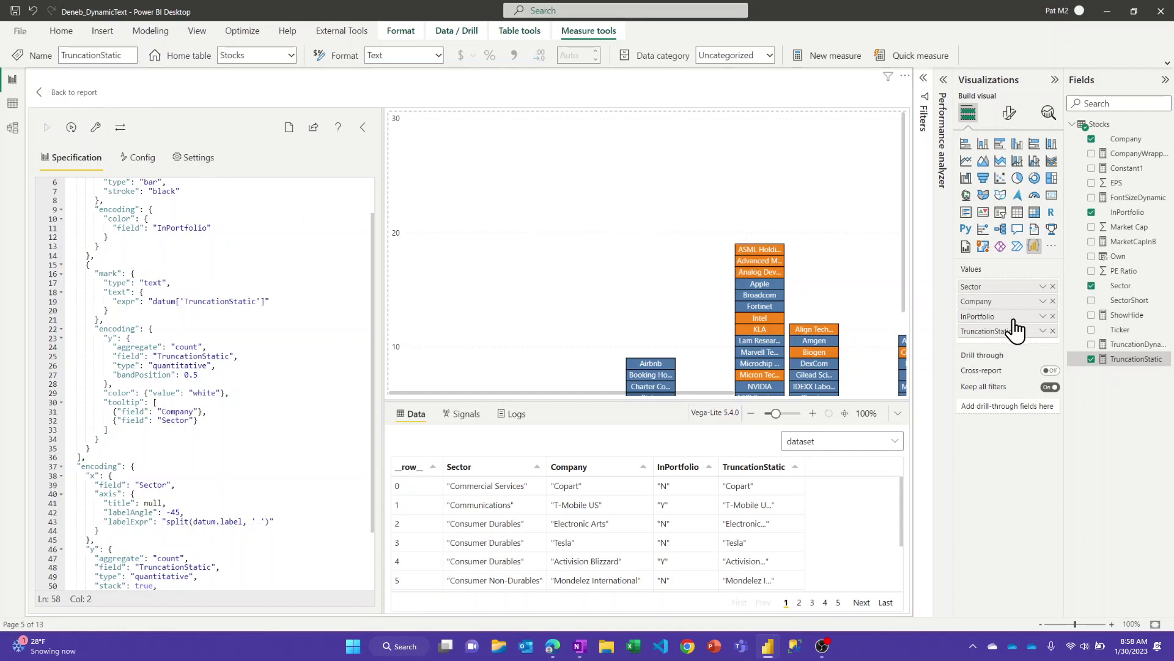
- Replace TruncationStatic with the TruncationDynamic measure in the chart's values, remap the missing field to it, and return to the report
left_click(1053, 333)
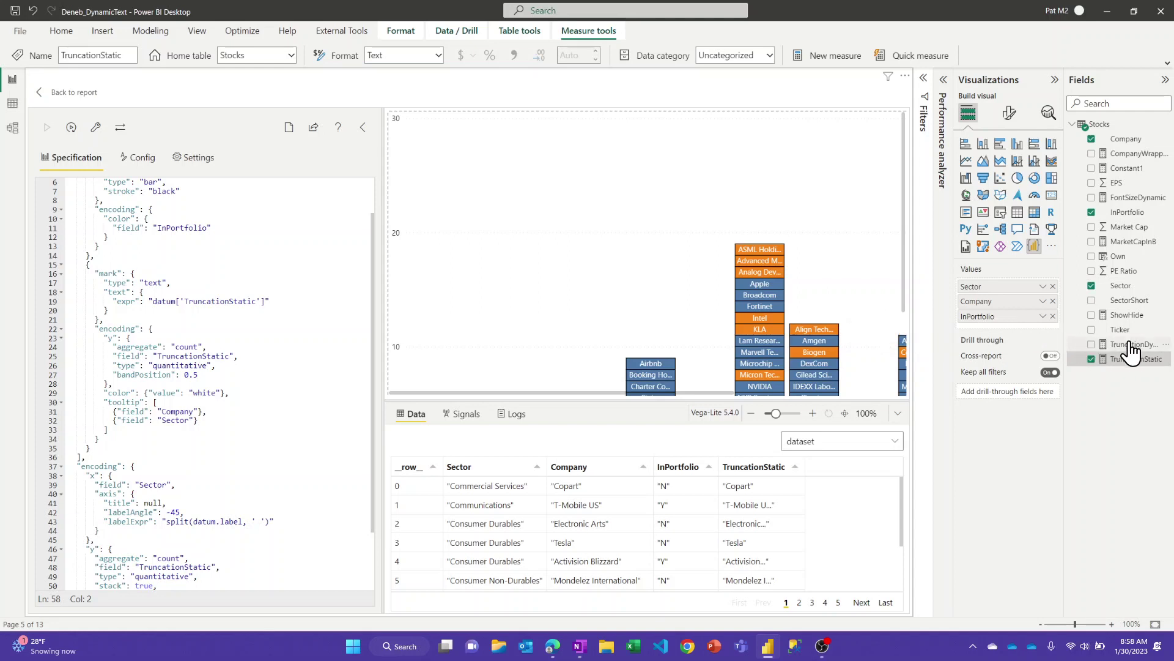
left_click_drag(1132, 344, 1006, 334)
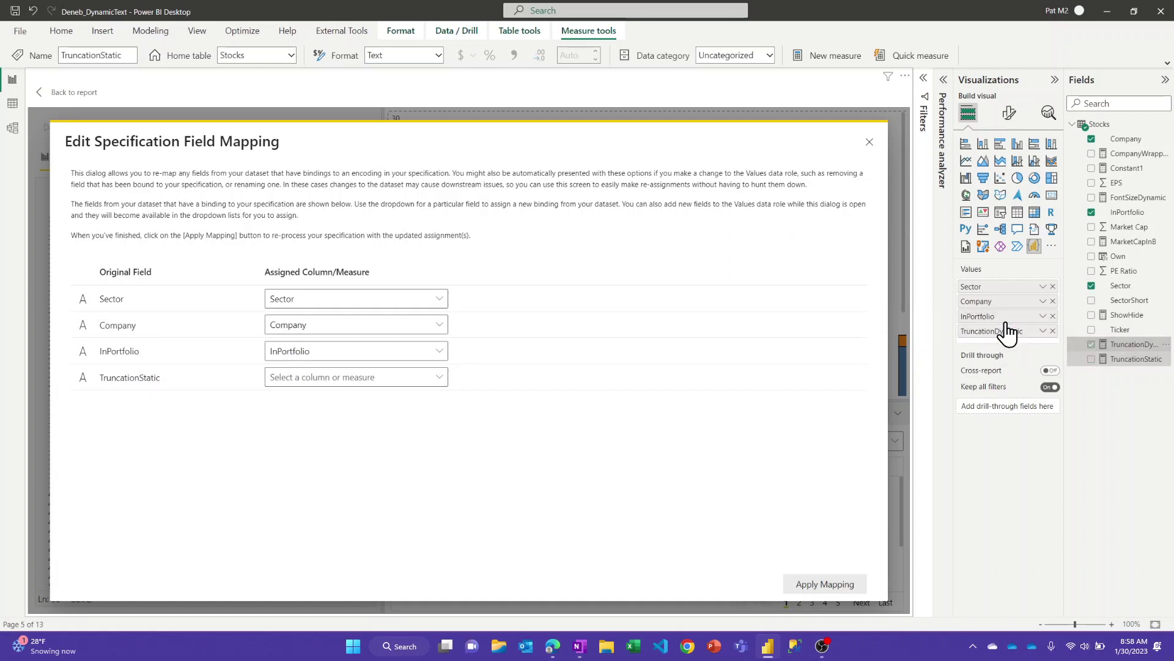
left_click(437, 375)
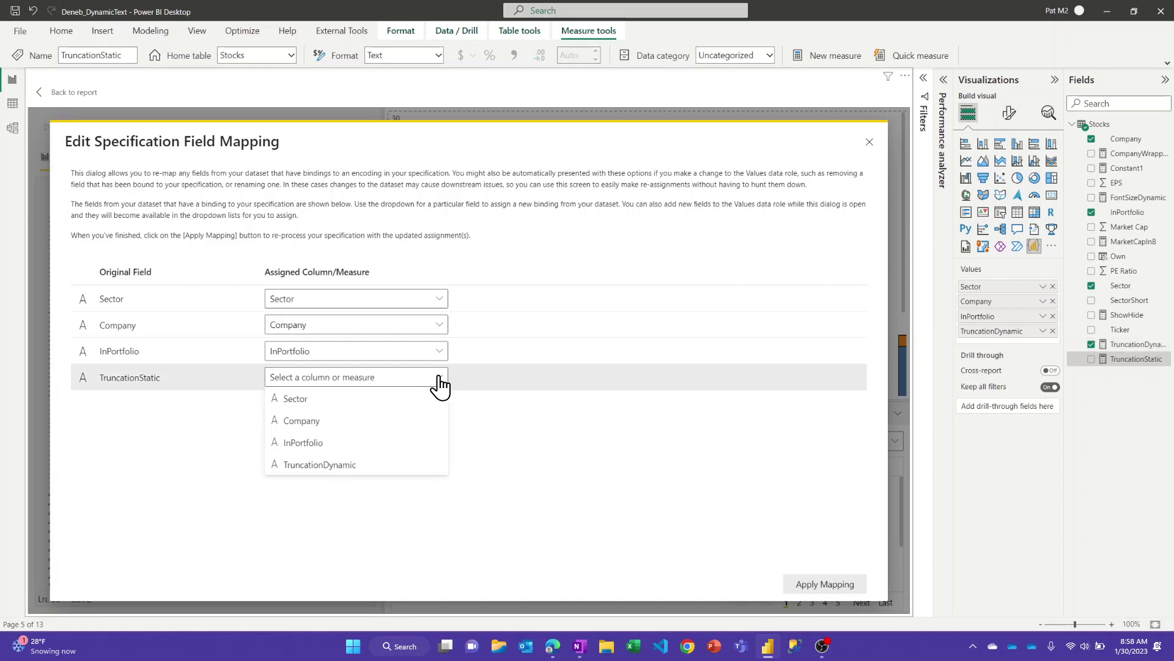
left_click(365, 466)
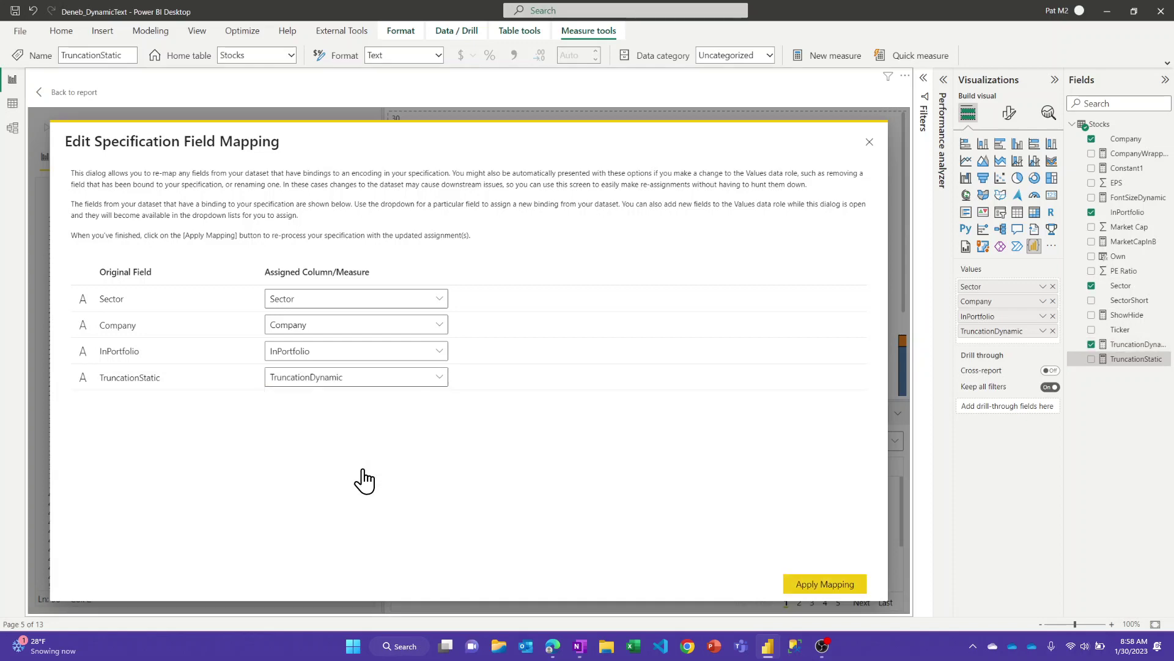
left_click(804, 589)
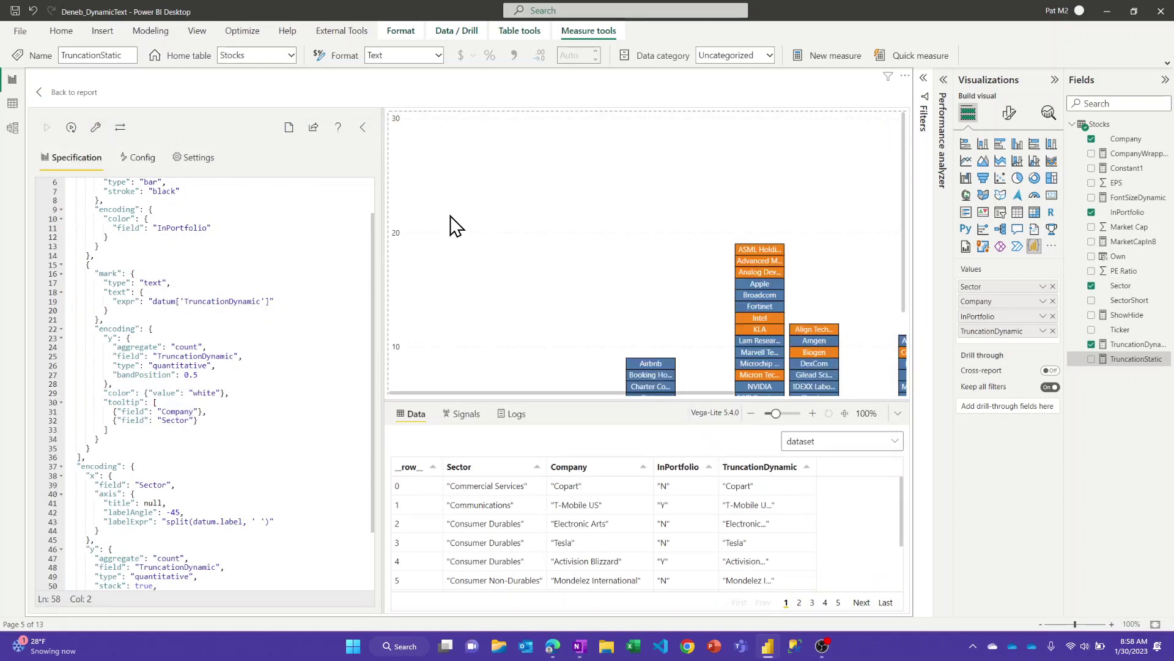
left_click(56, 93)
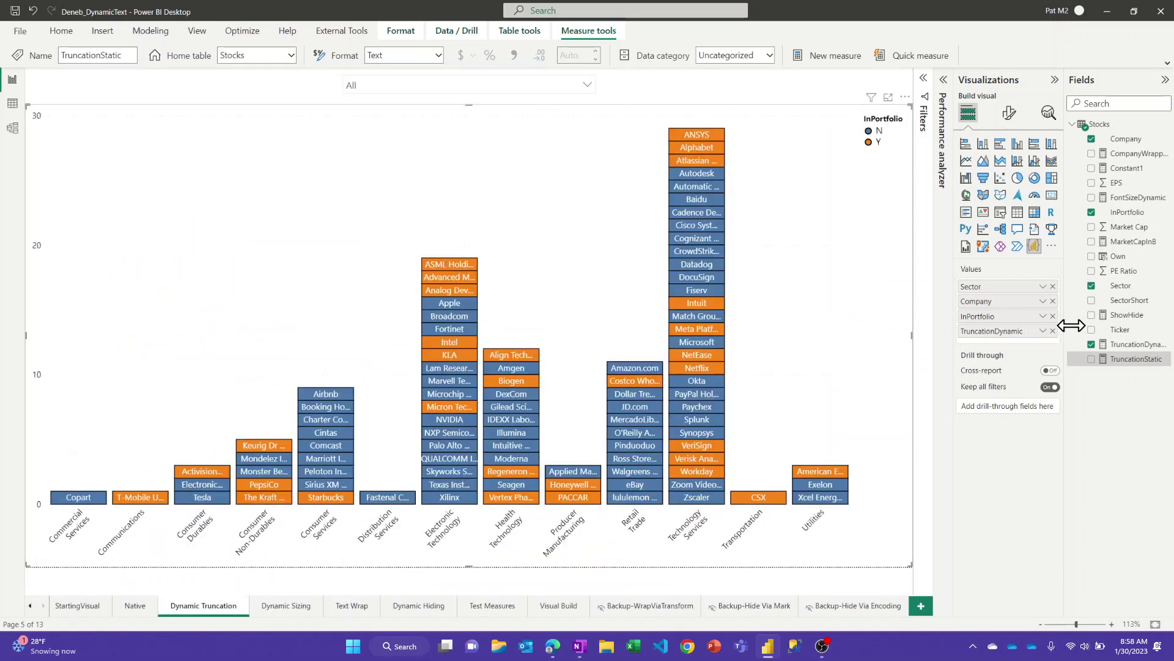
- Review the TruncationDynamic formula, and filter the sector slicer to Health Technology, Producer Manufacturing, Retail Trade and Technology Services
left_click(1127, 347)
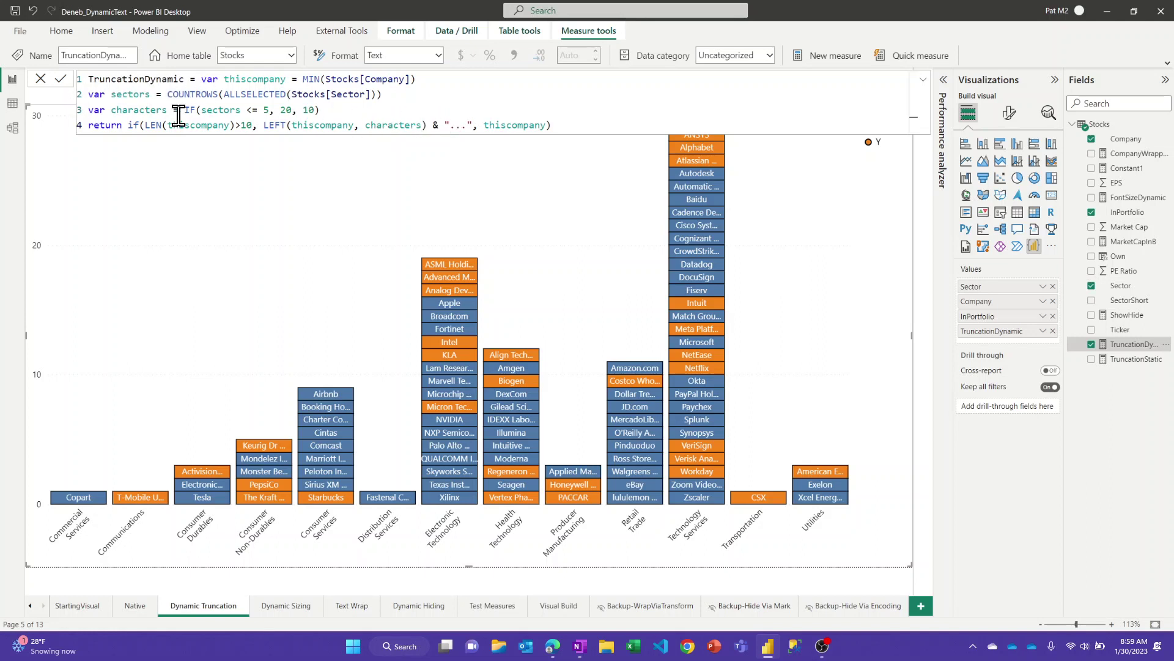
key("Escape")
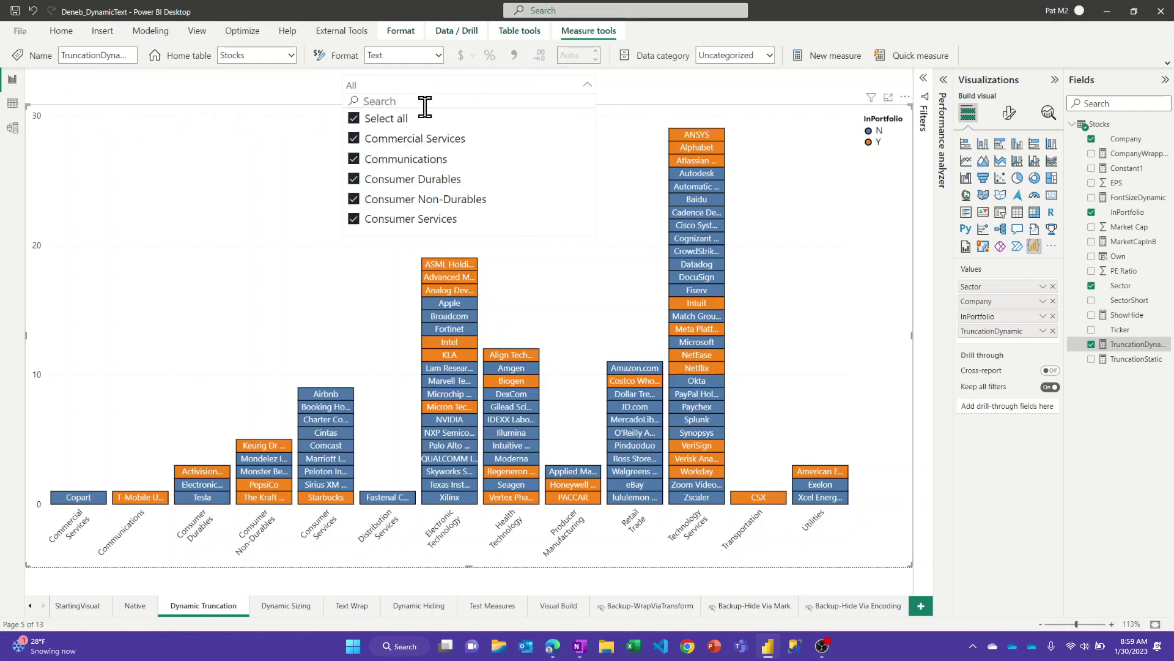
left_click(397, 120)
scroll(476, 176, "down", 4)
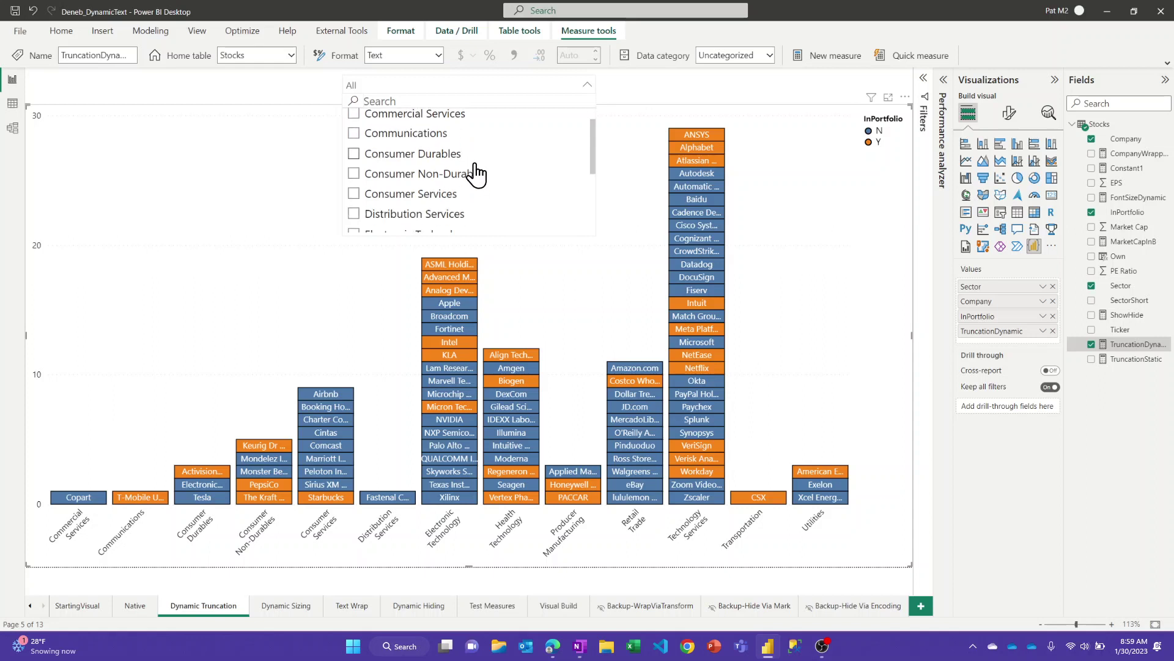
left_click(377, 162)
left_click(383, 183)
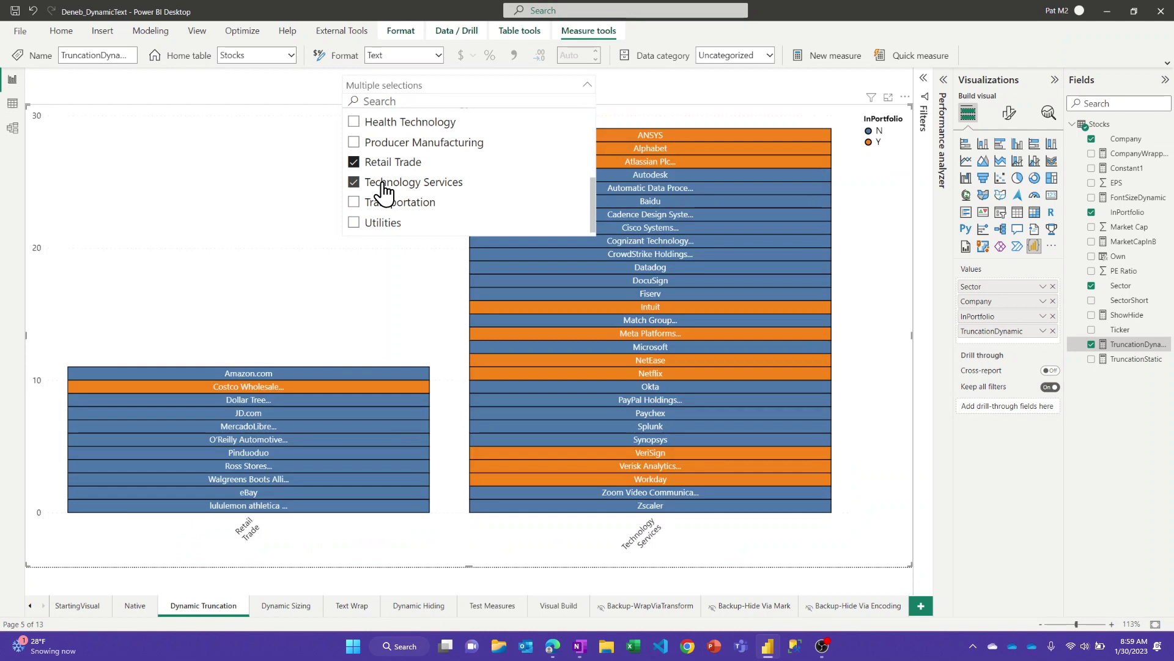
left_click(391, 142)
left_click(392, 125)
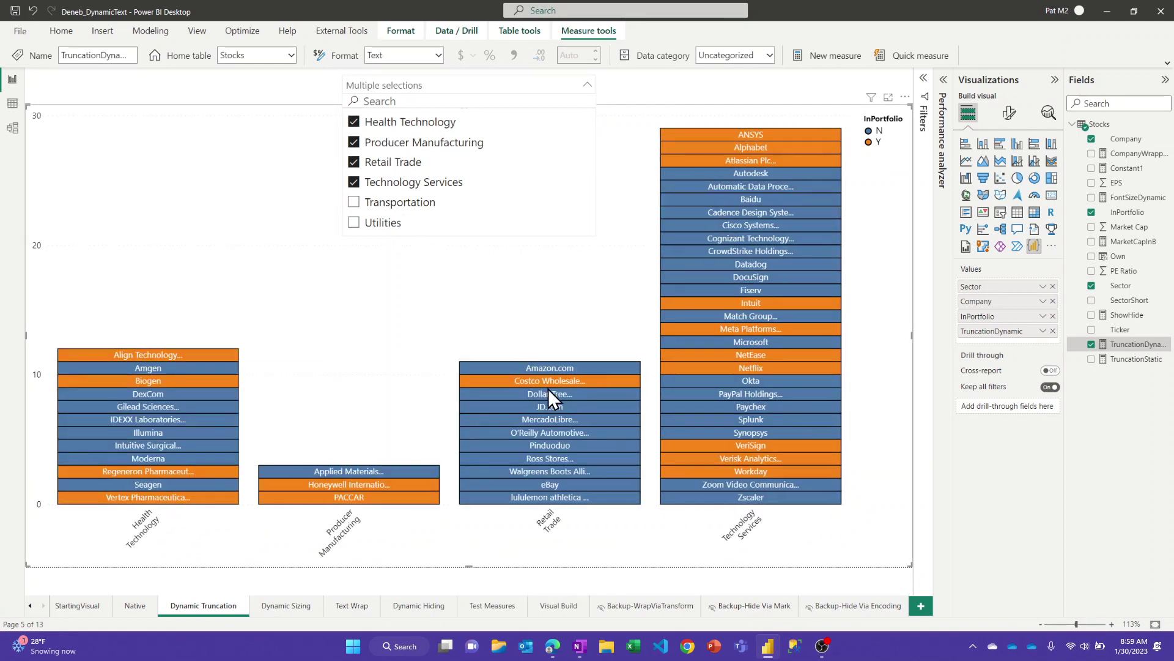
mouse_move(563, 380)
- Go to the Dynamic Sizing page, select its chart, and review the FontSizeDynamic measure's formula
left_click(289, 607)
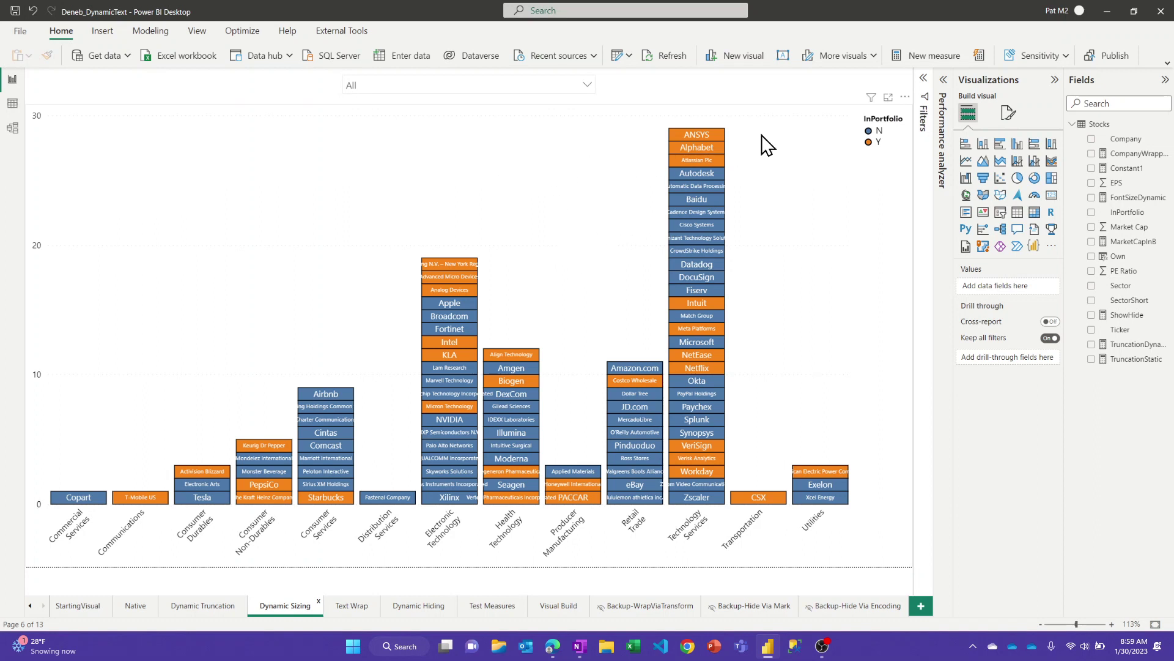
left_click(818, 116)
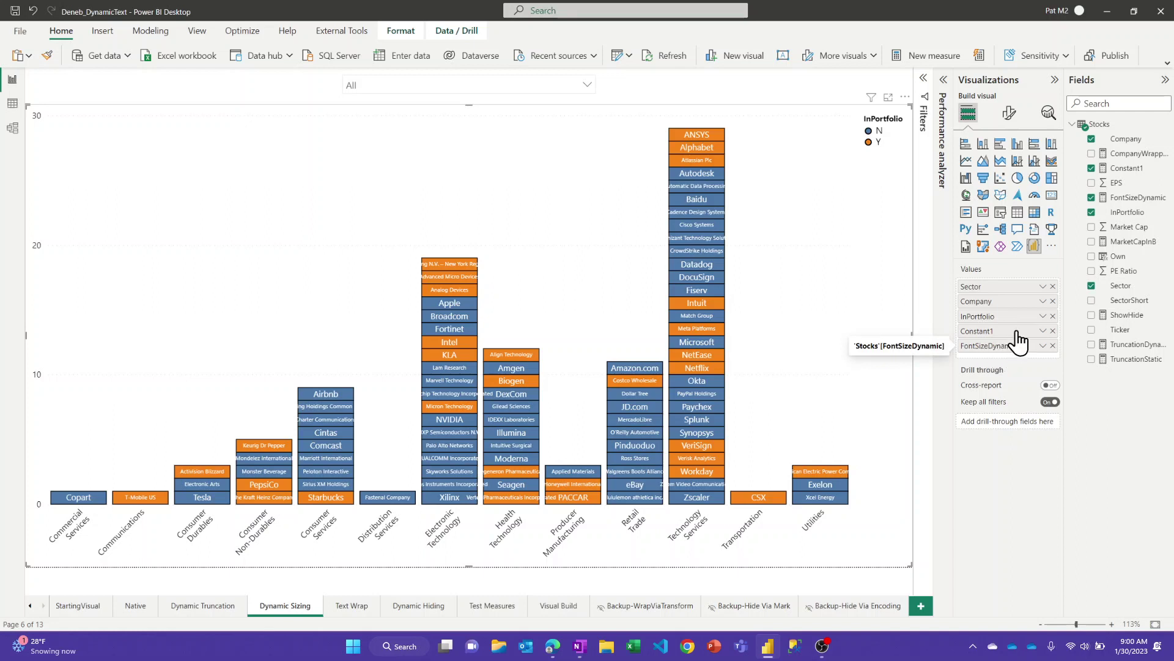
left_click(1128, 201)
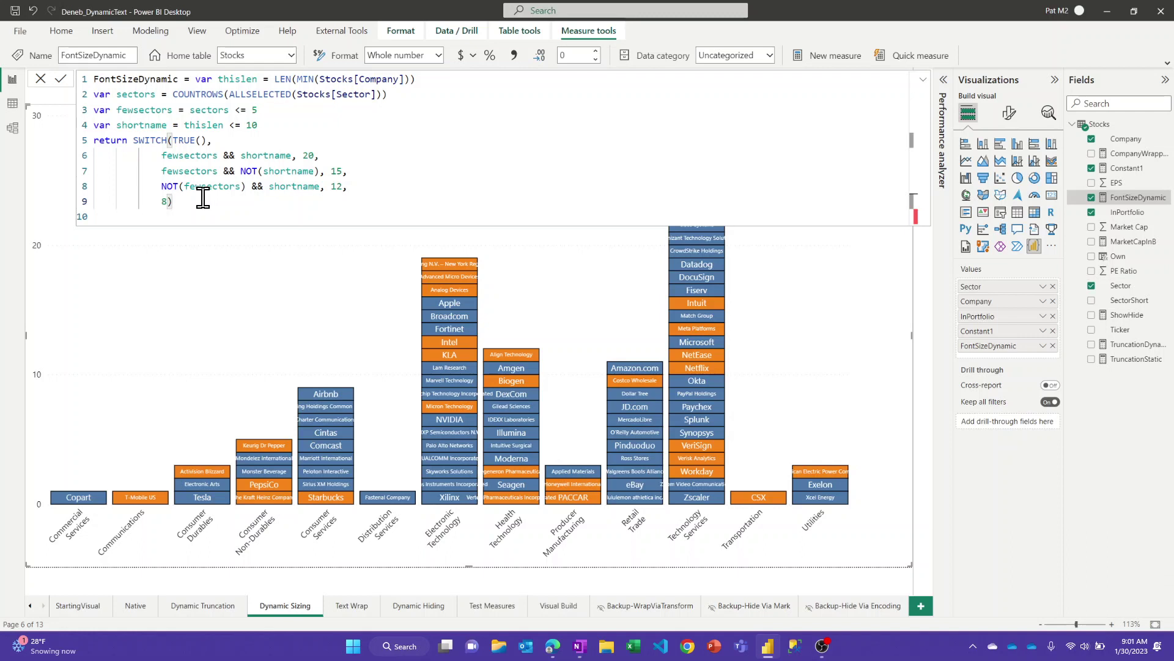
key("Return")
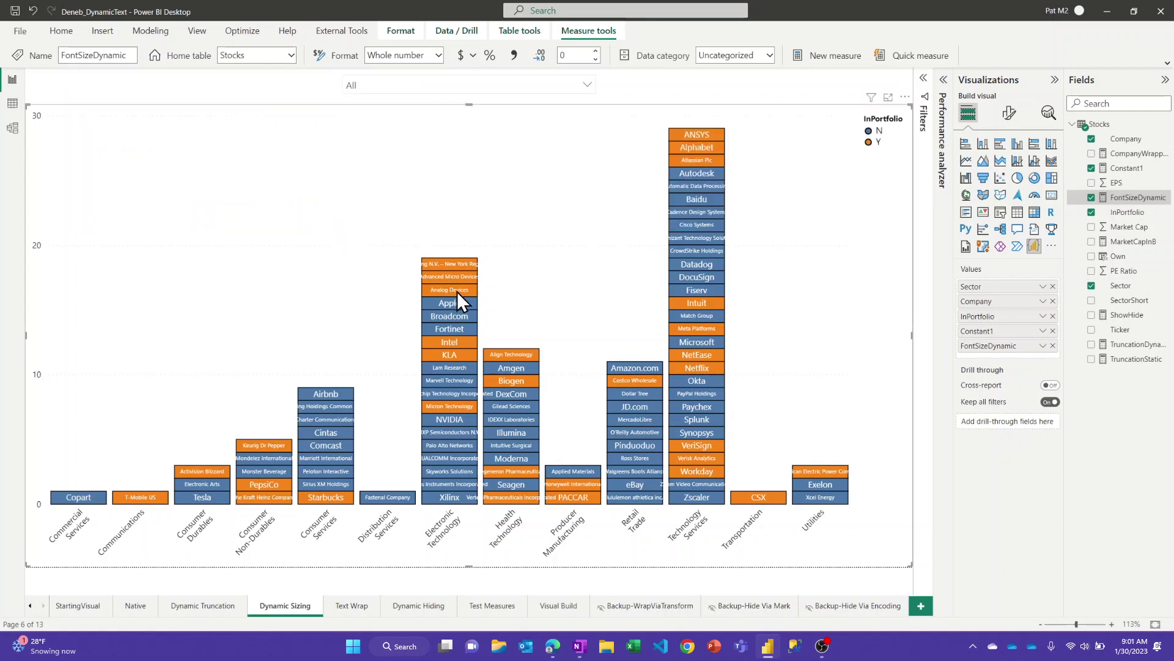
mouse_move(460, 303)
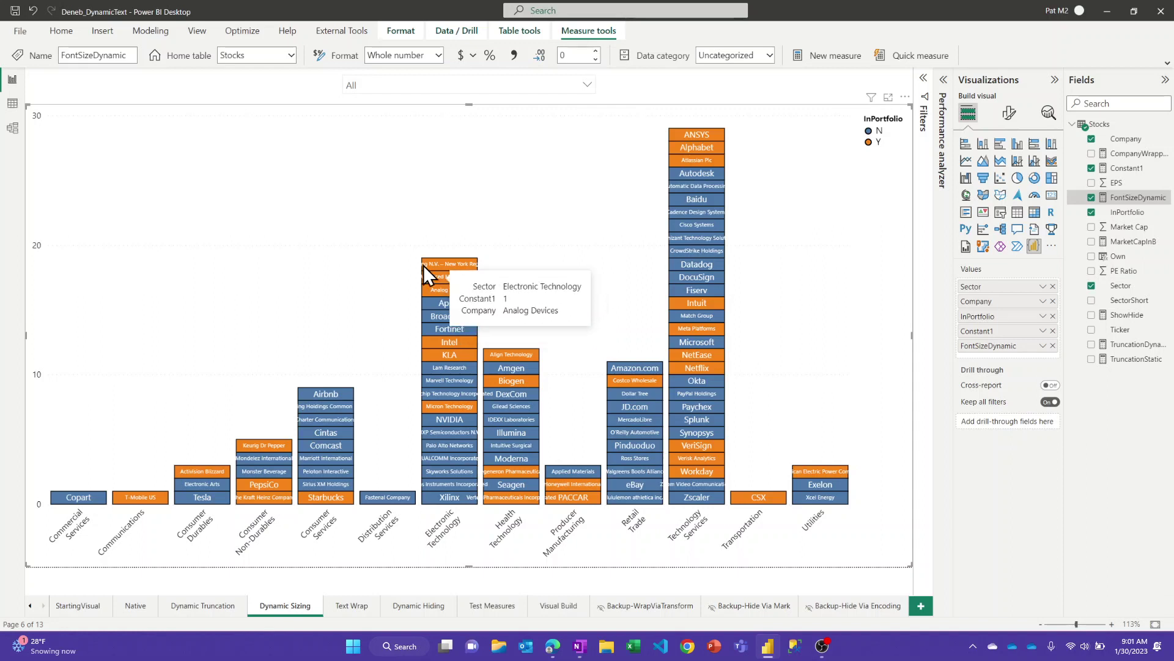
- Filter the Dynamic Sizing page's sector slicer to Producer Manufacturing, Retail Trade, Technology Services and Transportation, and check the label sizes
left_click(584, 85)
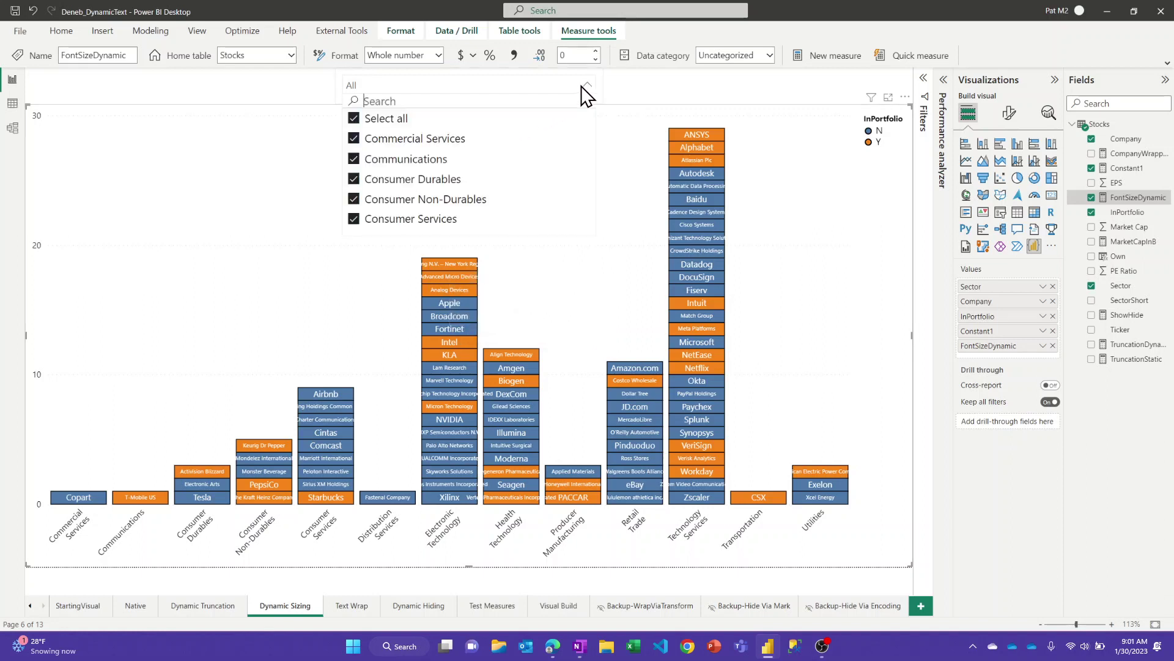
left_click(404, 120)
scroll(437, 172, "down", 4)
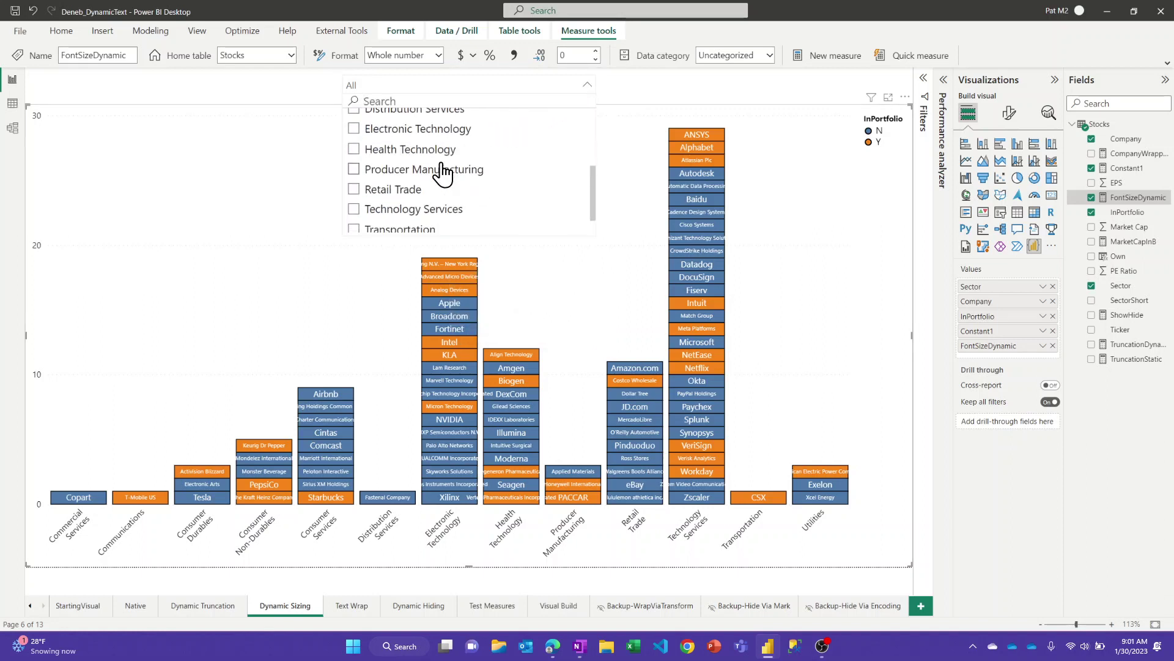
left_click(409, 164)
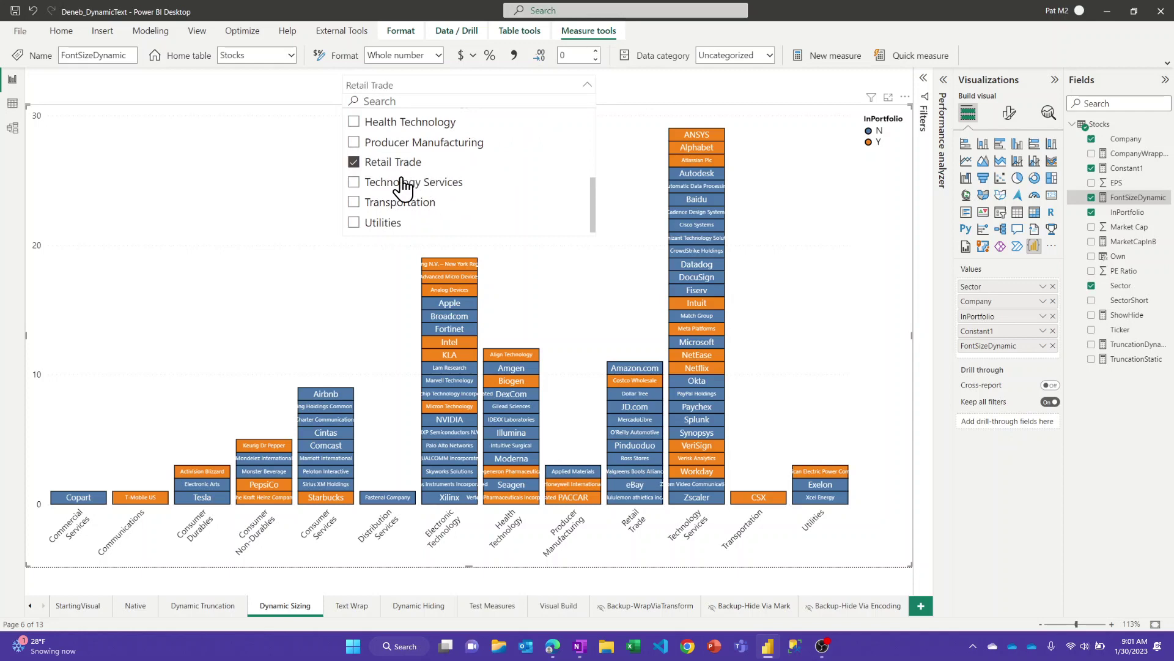
left_click(398, 182)
left_click(390, 203)
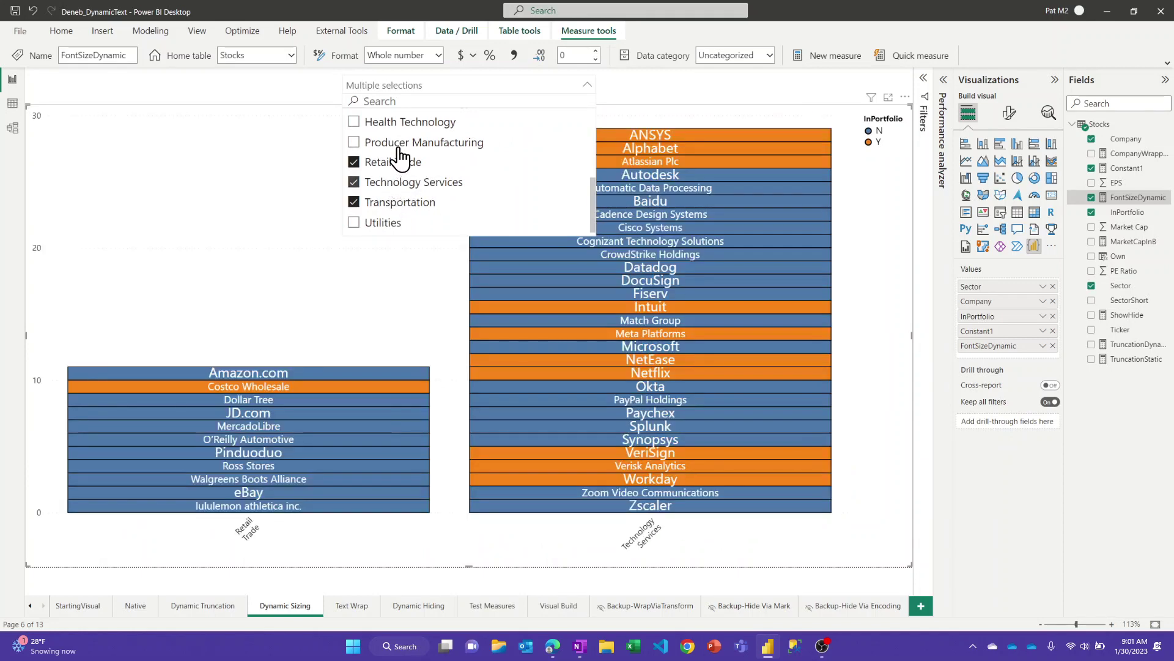
left_click(400, 143)
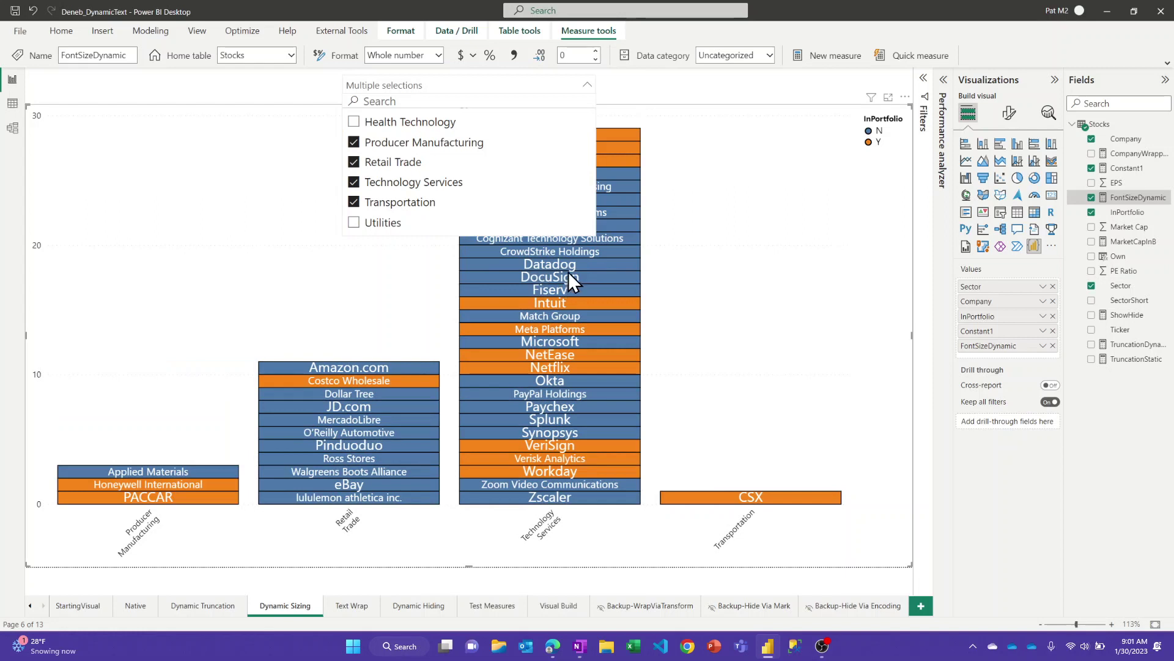
mouse_move(570, 266)
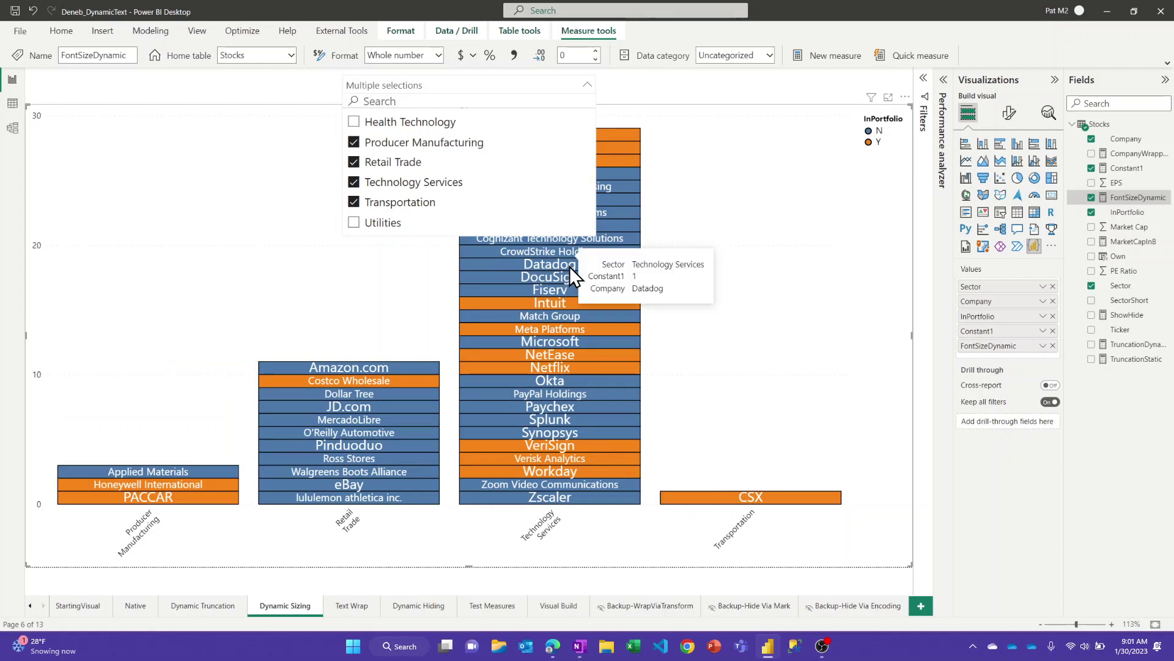
mouse_move(564, 306)
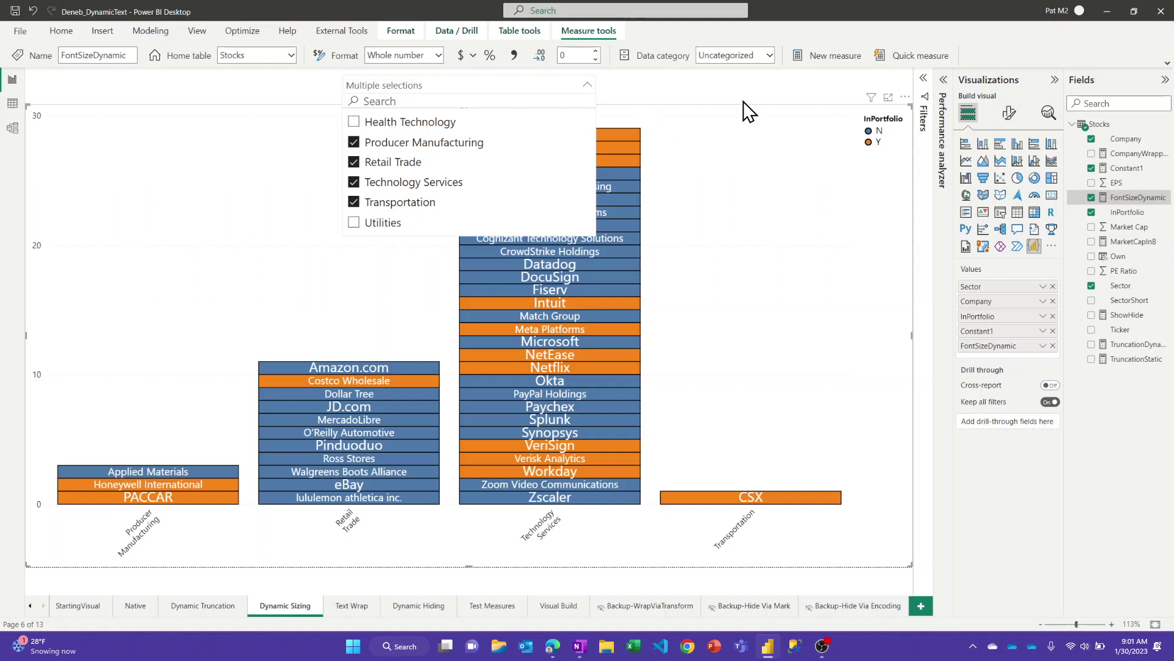
- Close the sector slicer's list and open the Dynamic Sizing chart's specification for editing
left_click(833, 114)
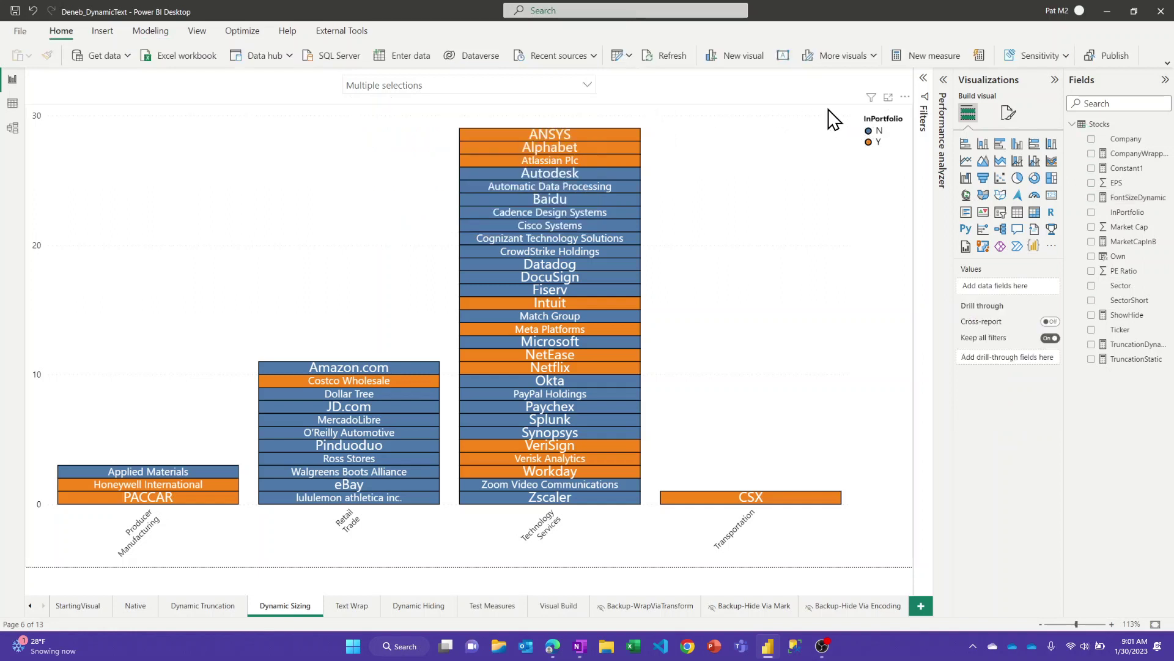
left_click(833, 114)
left_click(905, 97)
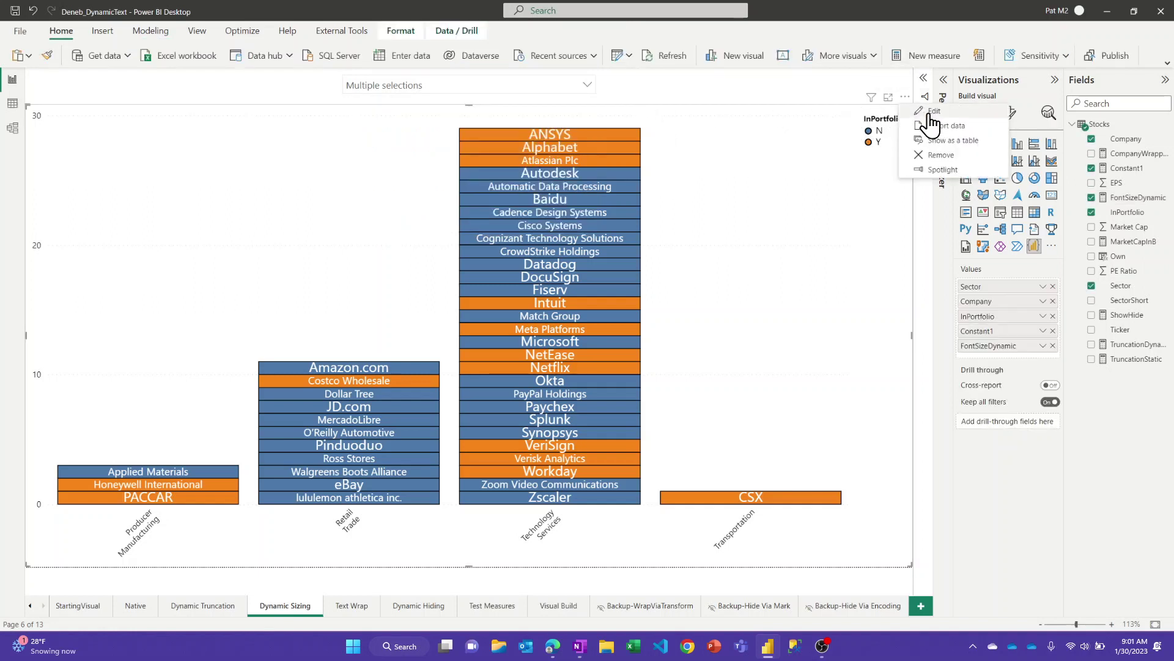
left_click(929, 113)
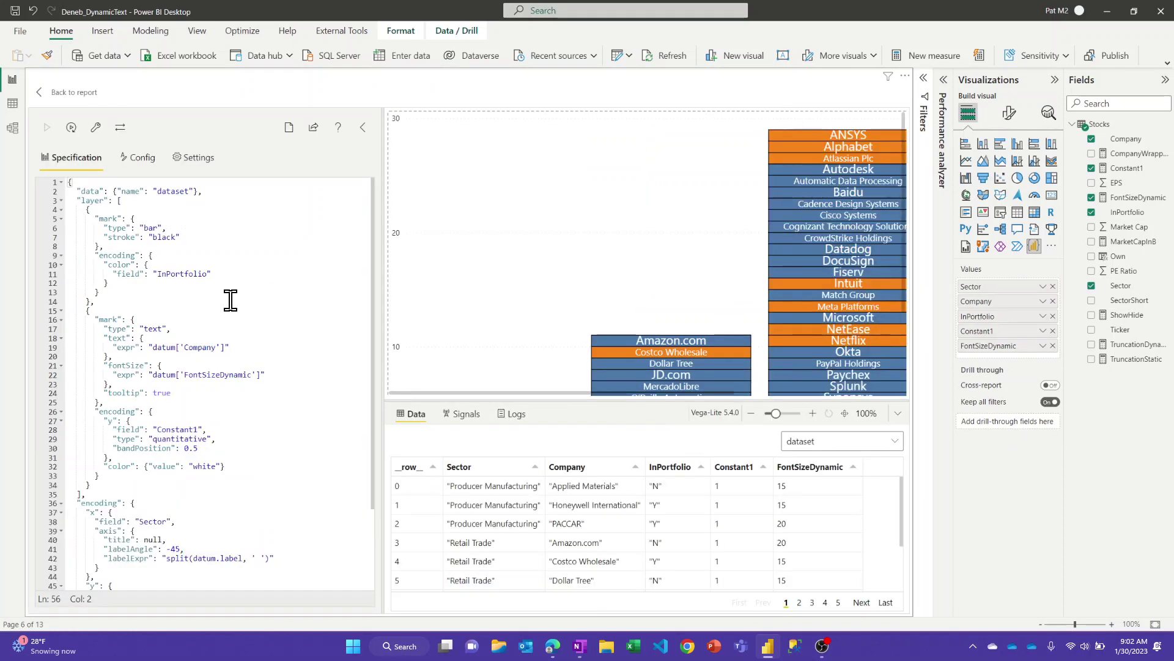
- Rewrite the text mark's fontSize expression in dot notation as datum.FontSizeDynamic
scroll(230, 300, "down", 2)
scroll(304, 296, "down", 2)
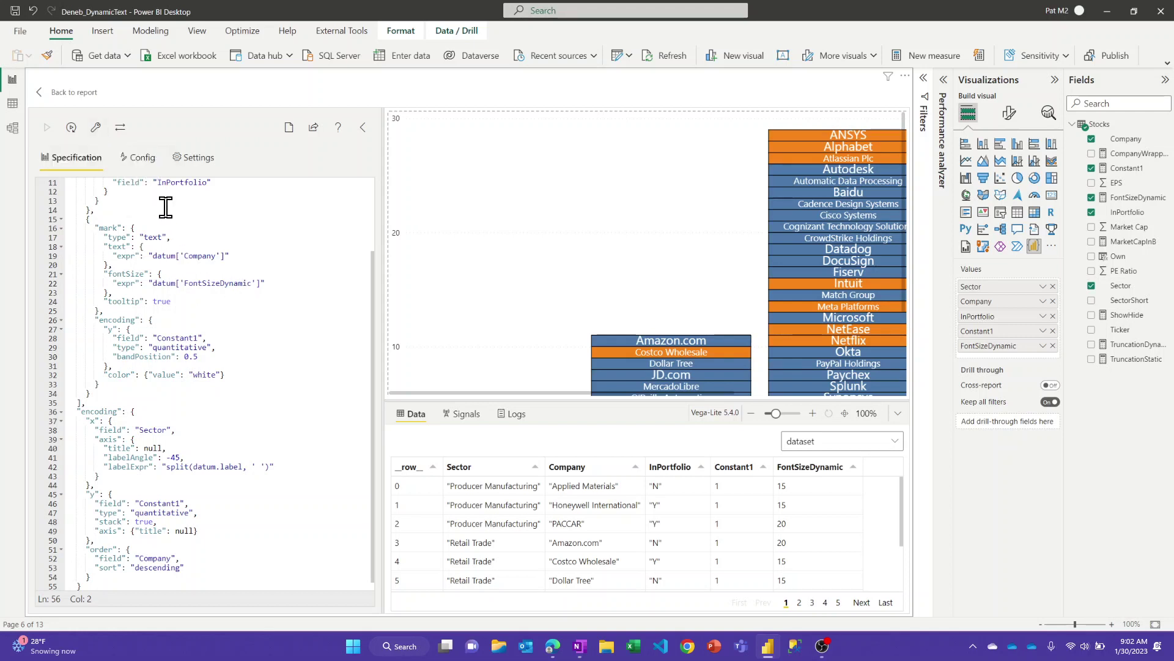
left_click_drag(178, 282, 252, 282)
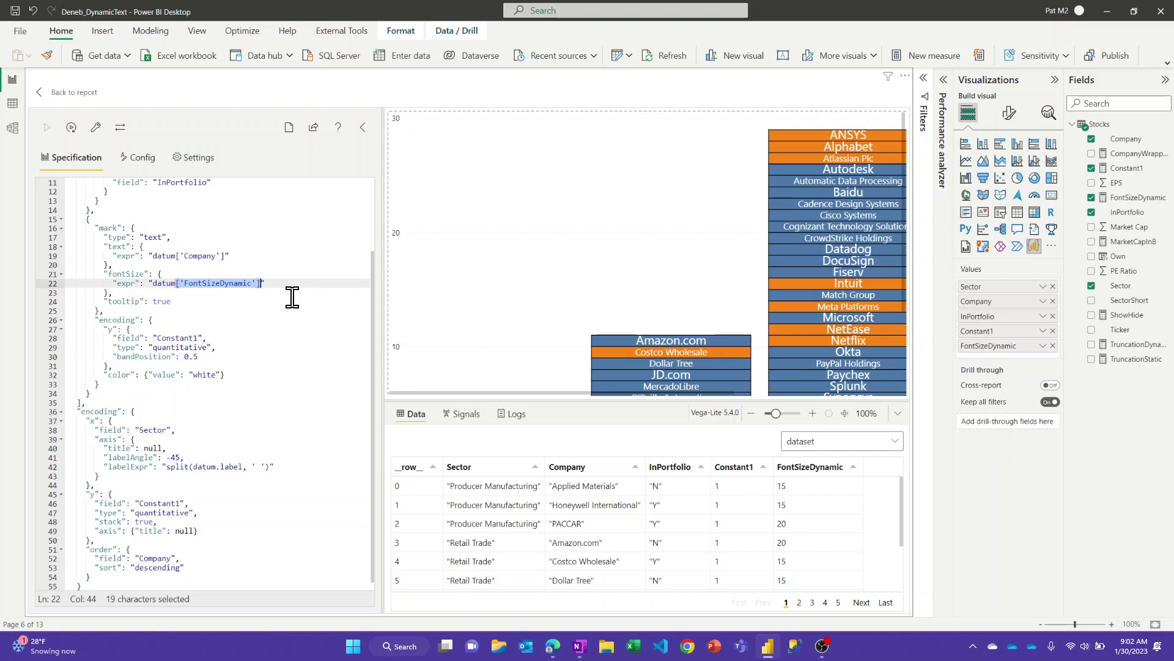
type(".FontSizeDynamic")
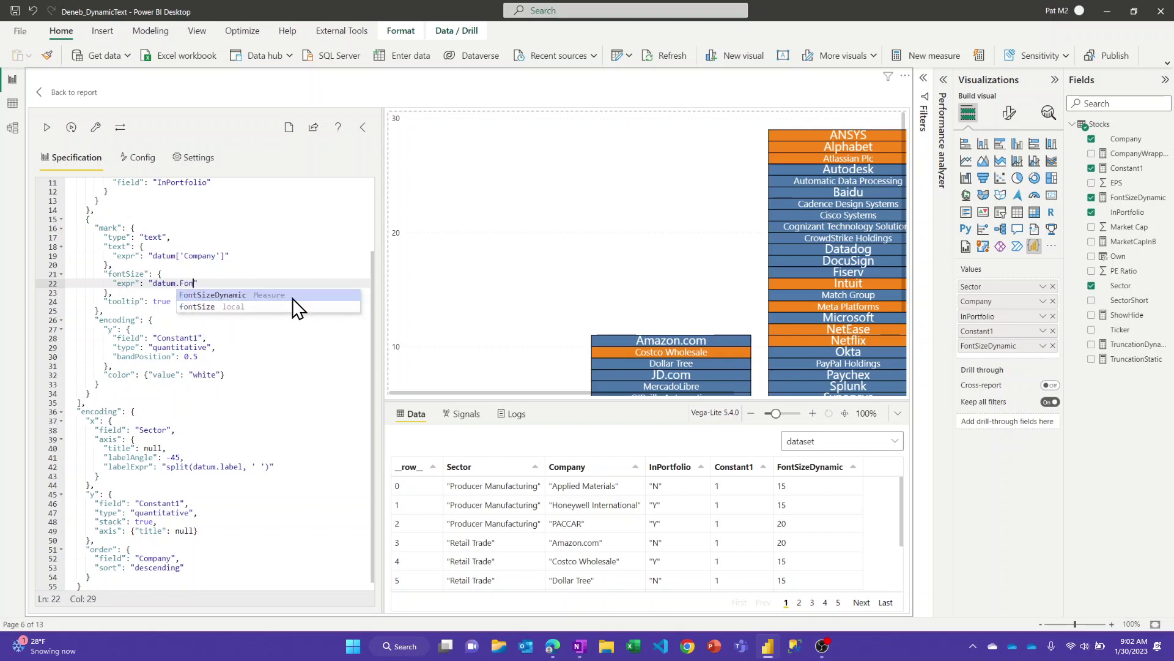
left_click(290, 299)
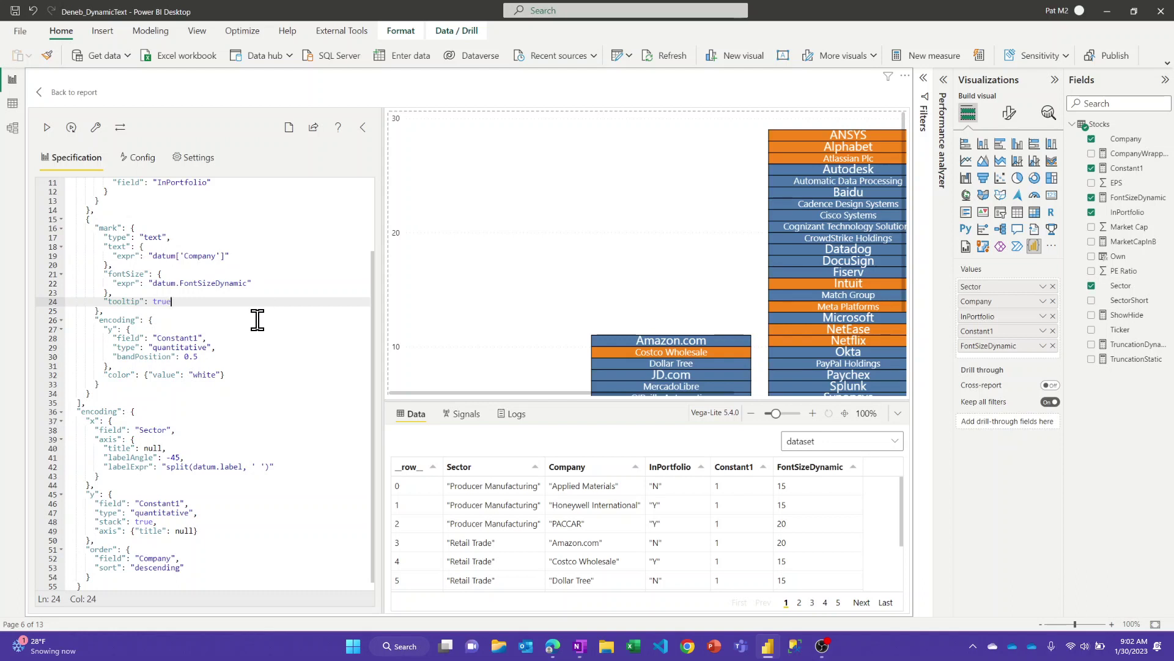
- Review the rest of the specification, then return to the report and apply the pending changes
scroll(257, 319, "down", 1)
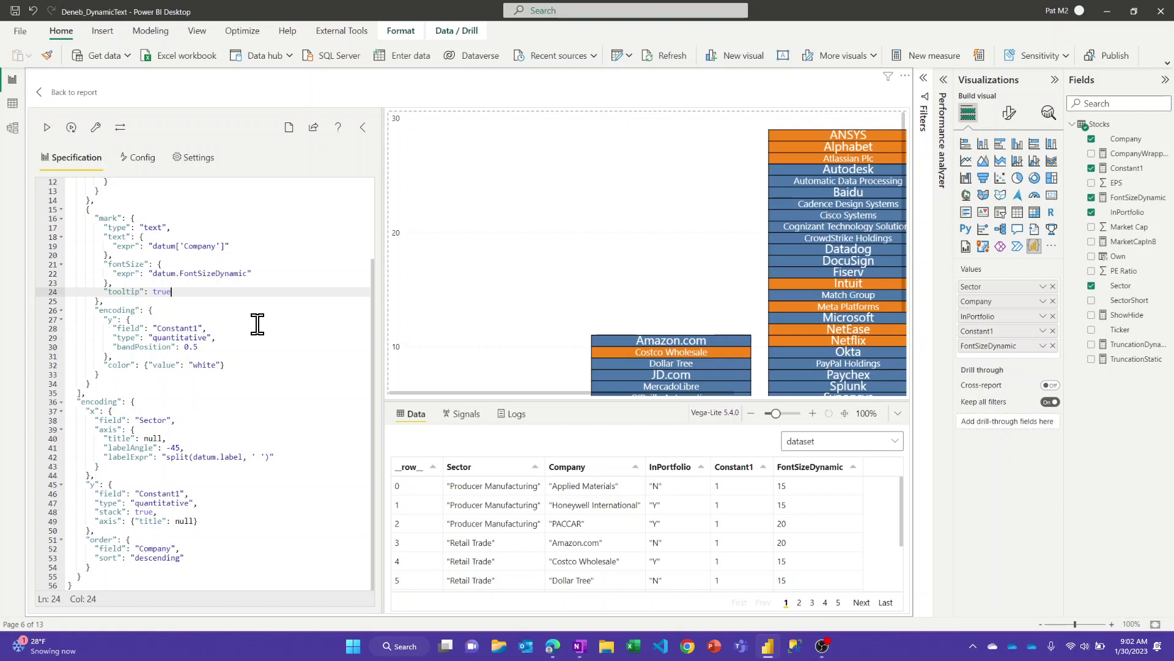
scroll(256, 324, "up", 4)
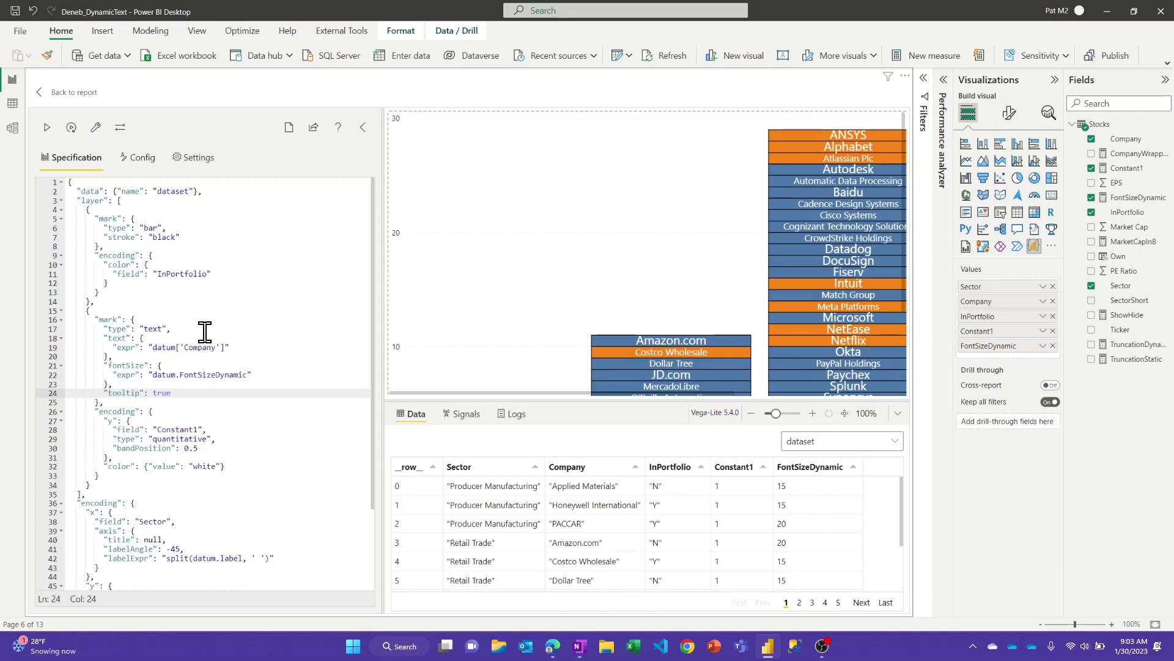
left_click(73, 91)
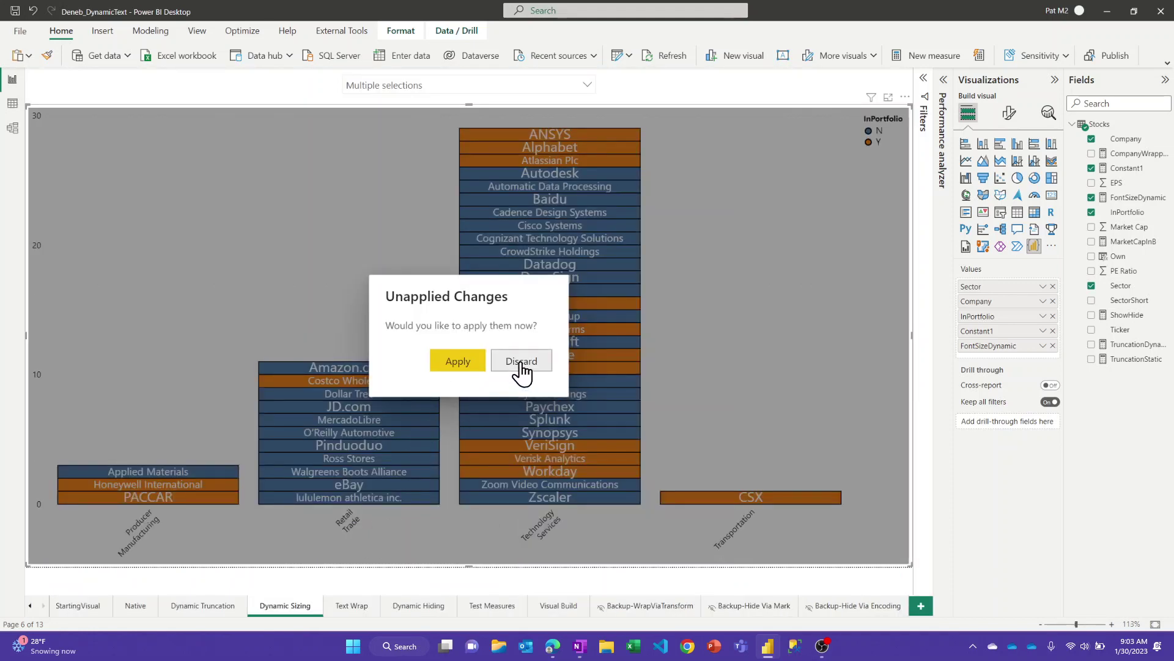
left_click(476, 361)
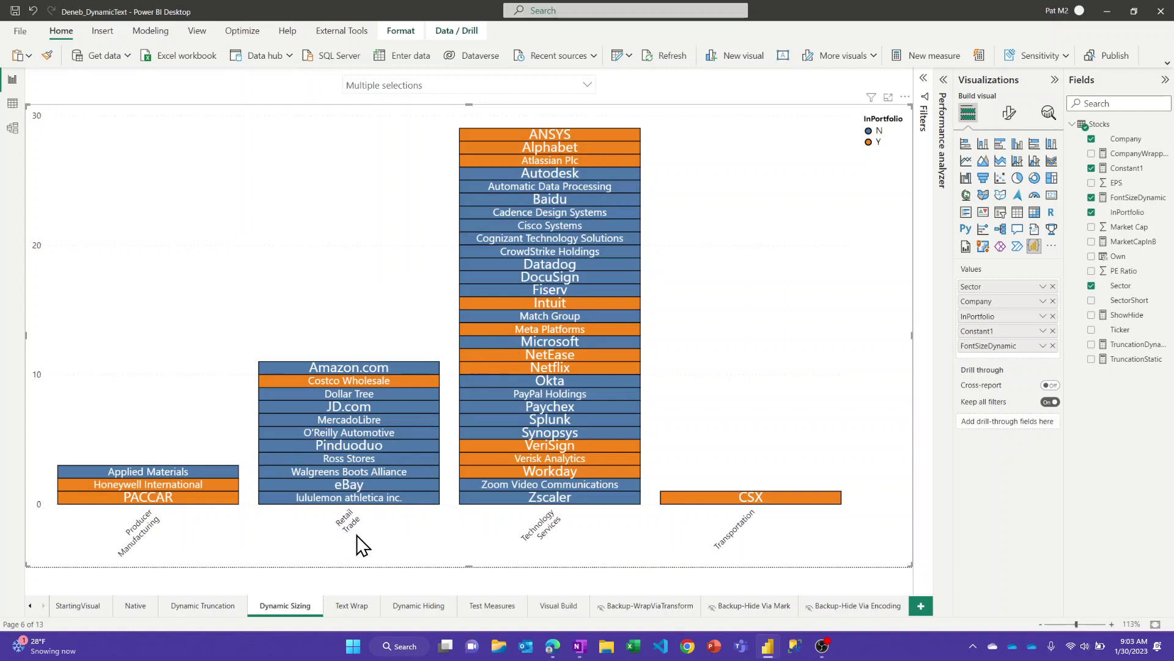
- Go to the Text Wrap page, select its chart, and review the CompanyWrapped measure's formula
left_click(353, 610)
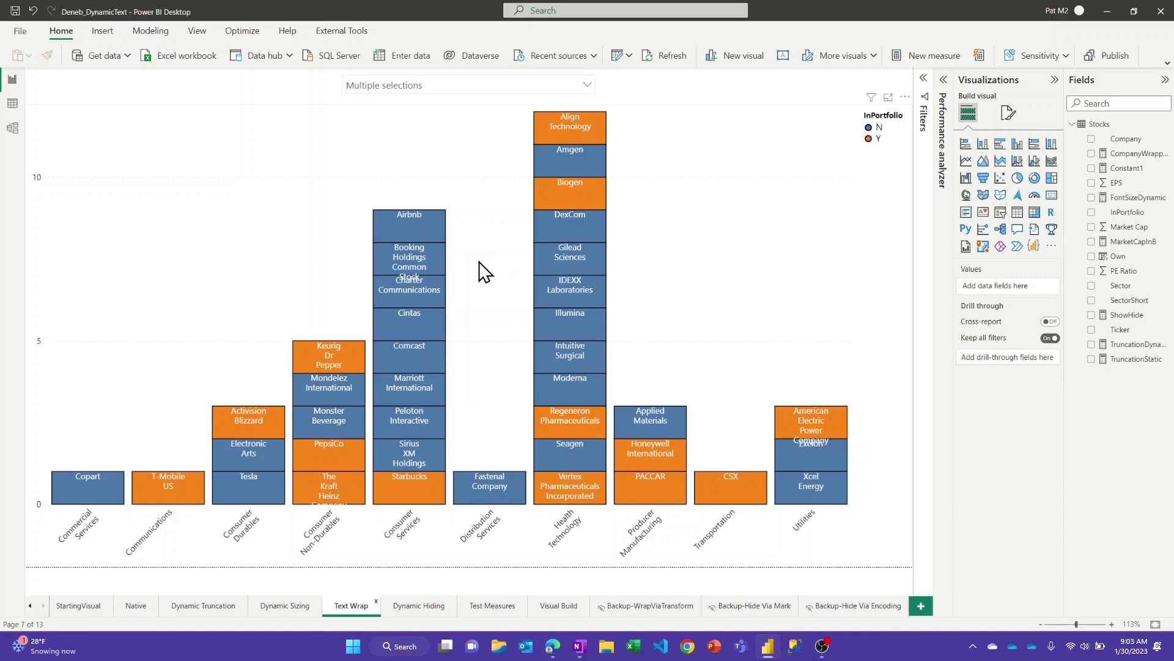
mouse_move(421, 255)
left_click(806, 117)
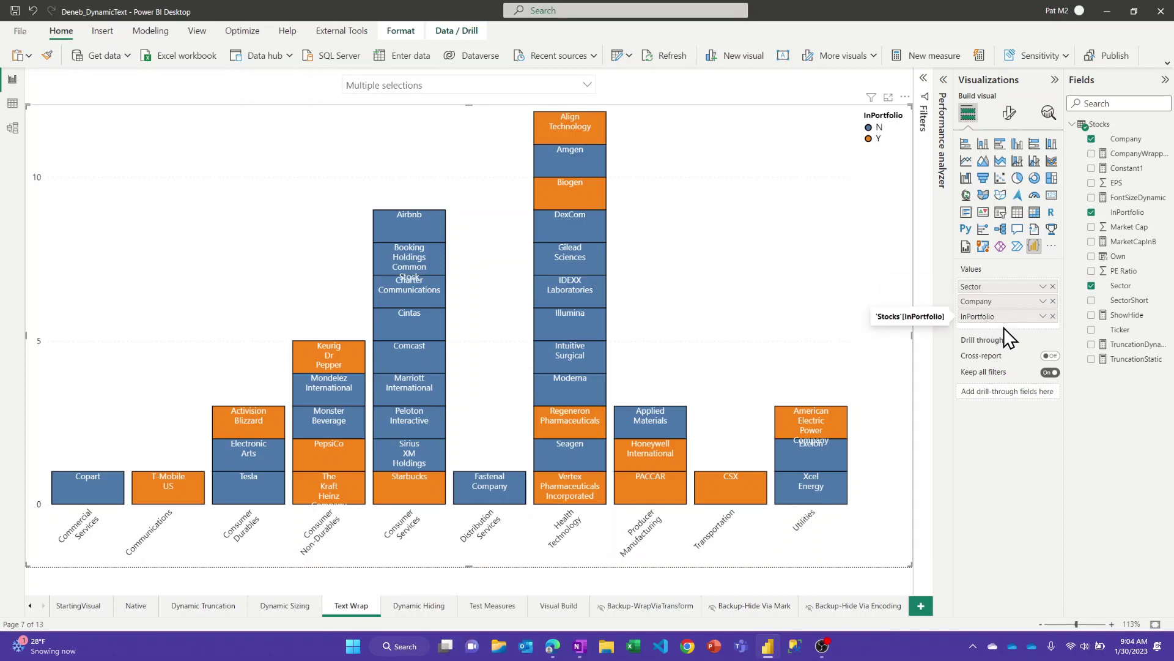
left_click(1131, 158)
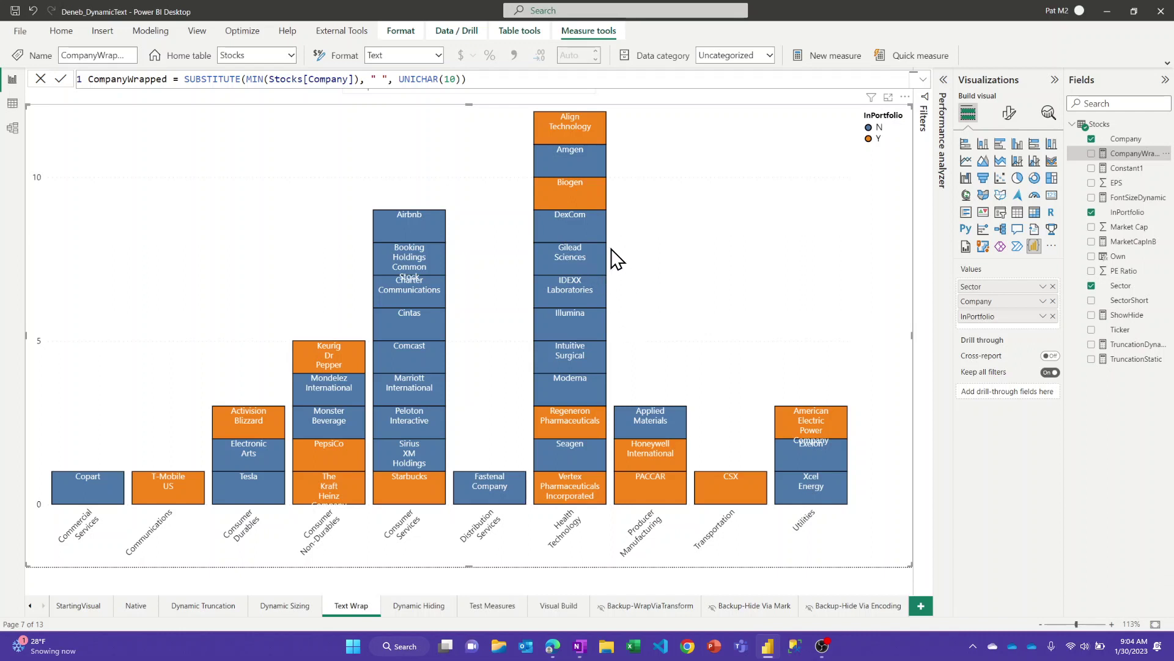
- Open the Text Wrap chart's specification, examine its text splitting and label position settings, and return to the report
left_click(905, 97)
left_click(928, 112)
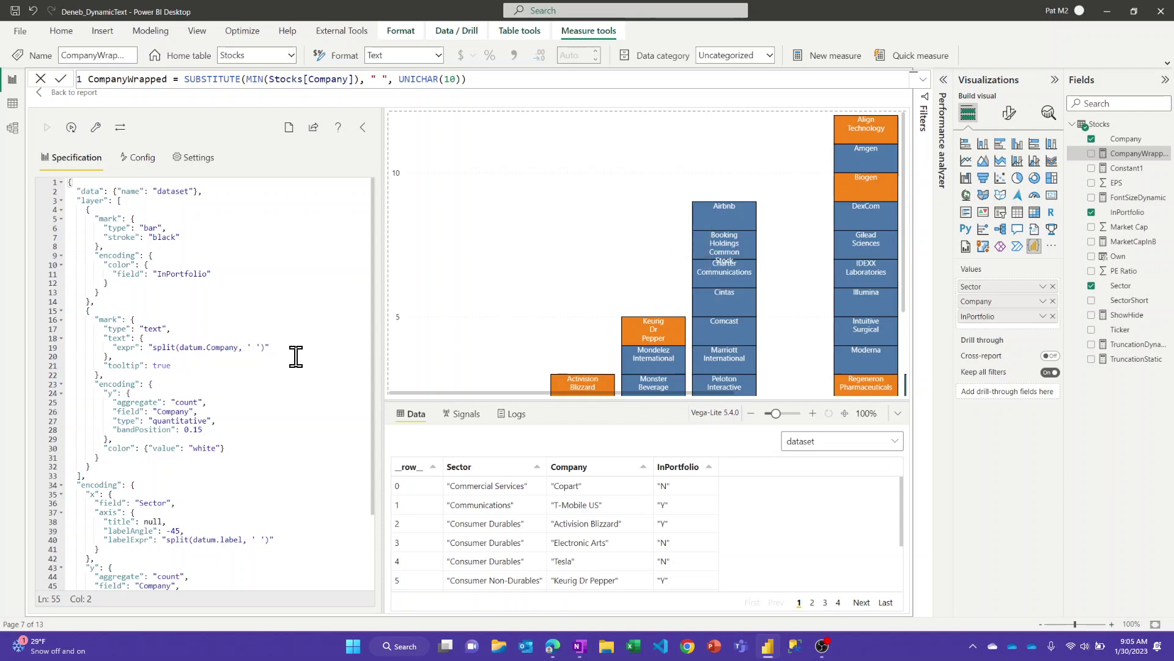
scroll(296, 356, "down", 3)
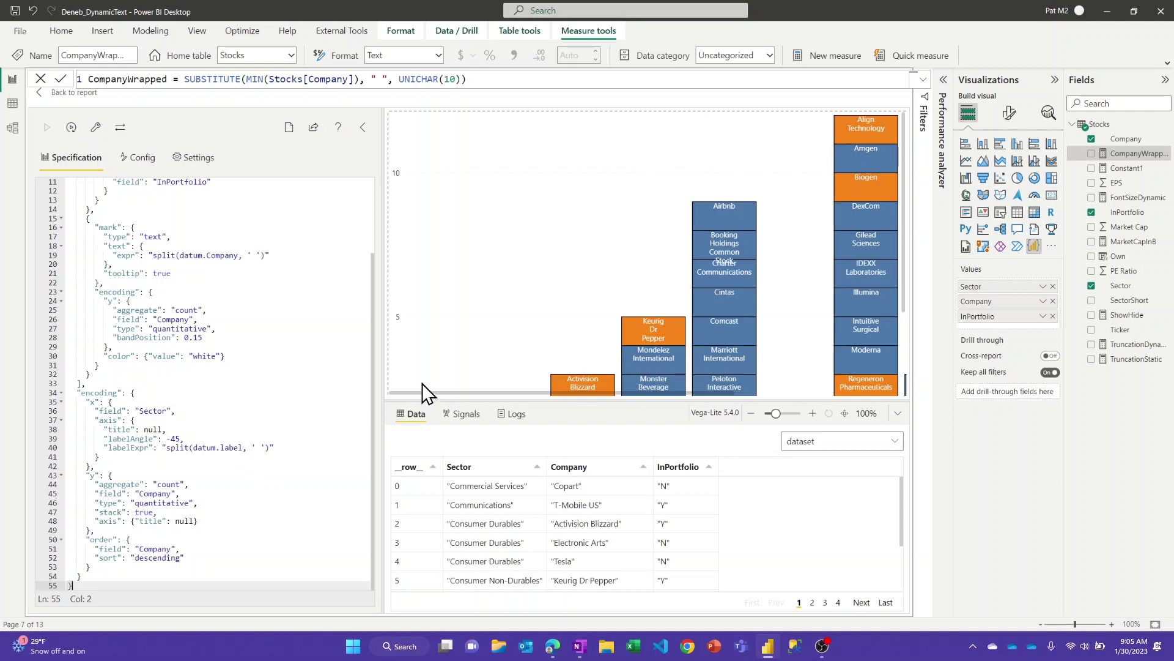
scroll(692, 219, "down", 2)
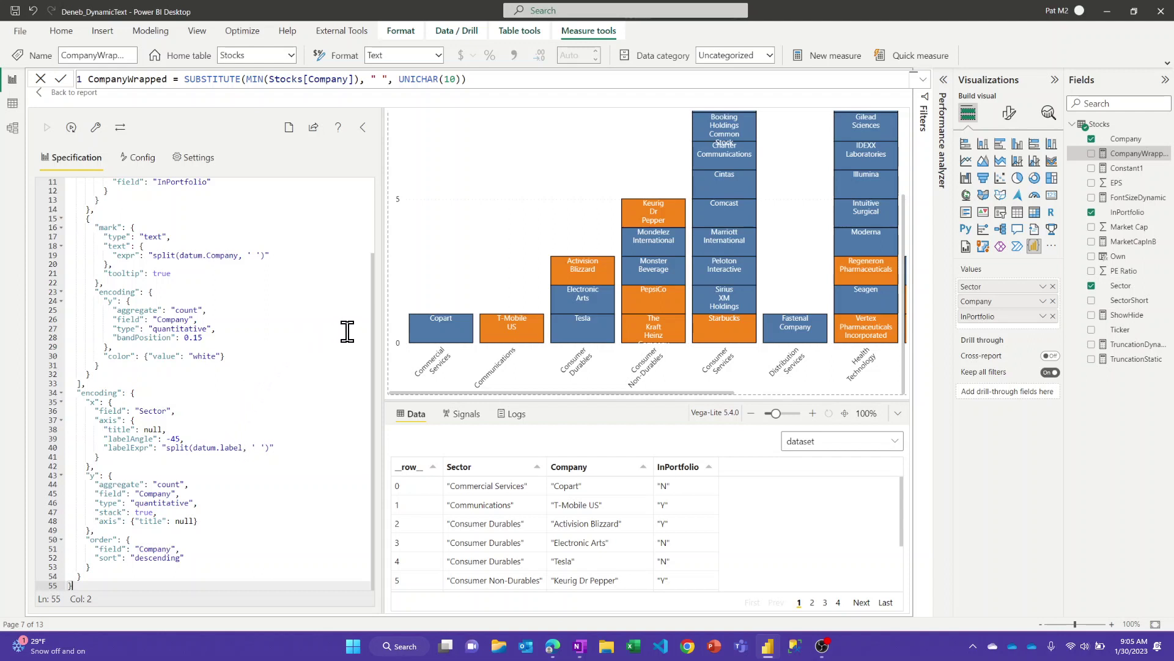
left_click(59, 99)
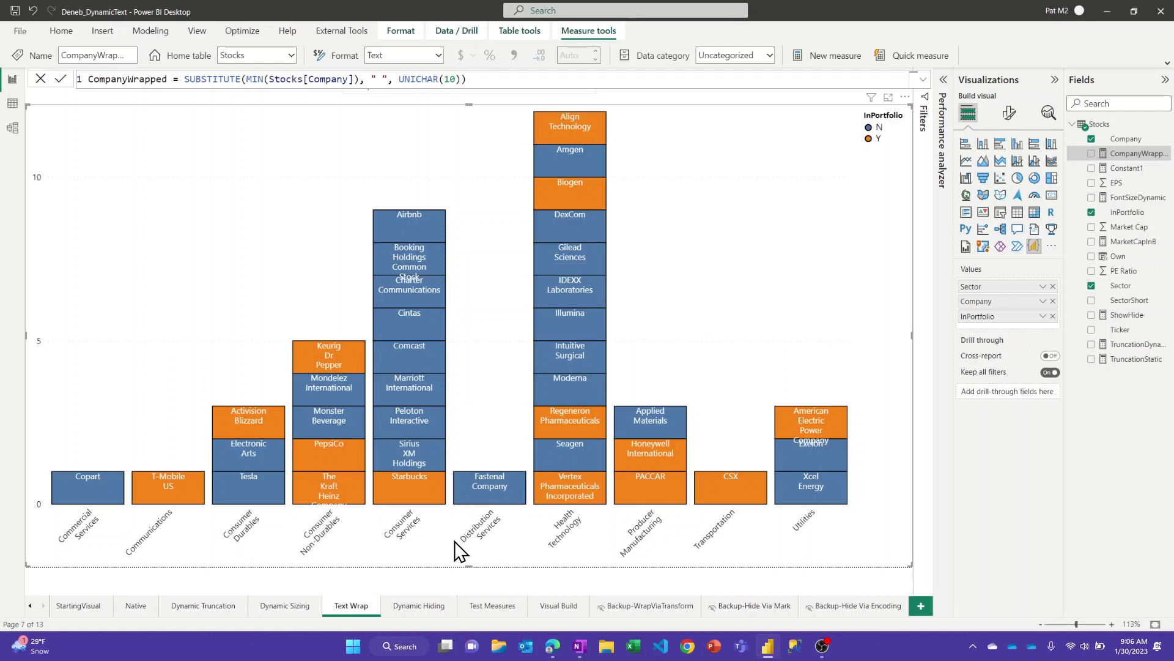
- Go to the Dynamic Hiding page, select its chart, and review the MarketCapInB measure's formula
left_click(421, 607)
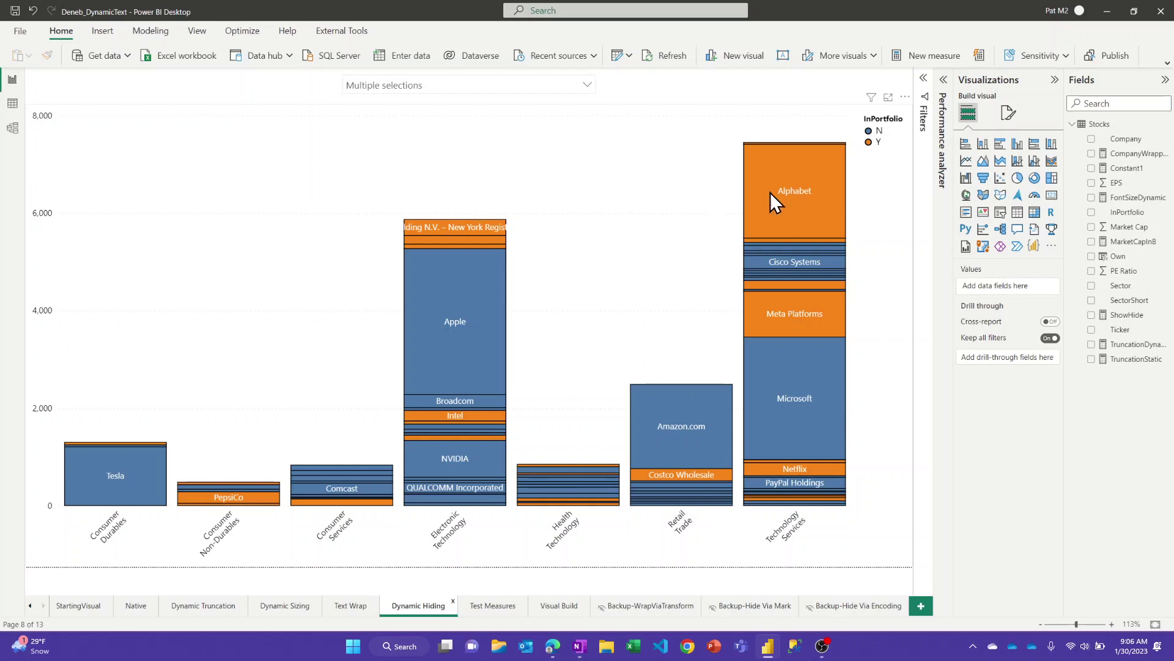
left_click(777, 116)
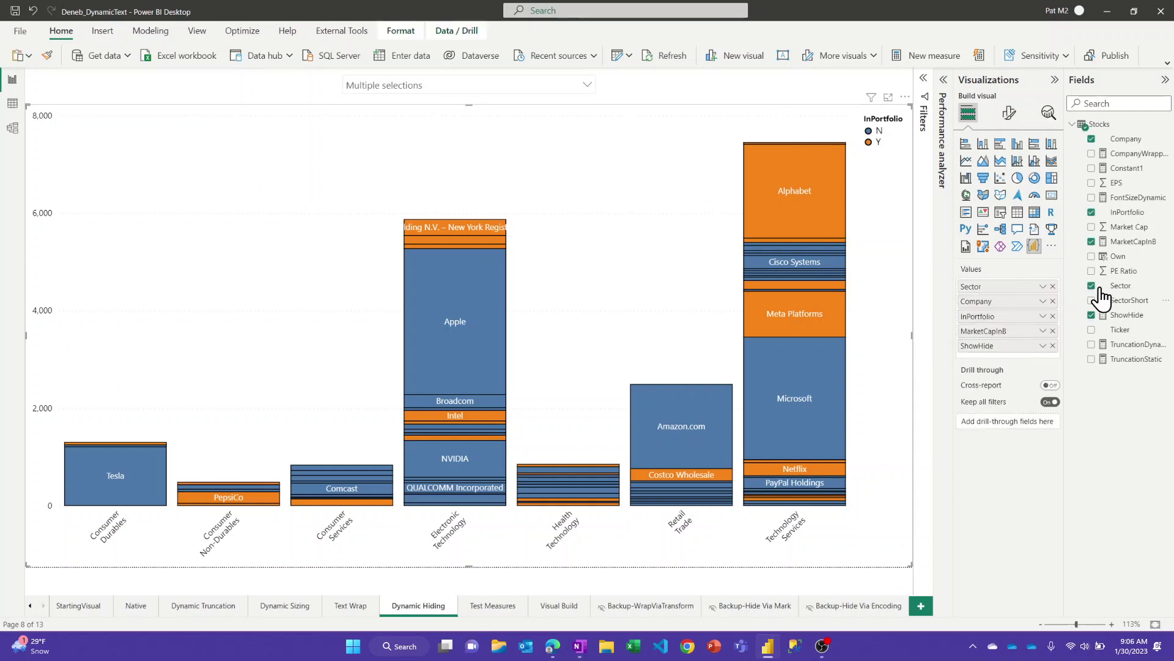
left_click(1134, 242)
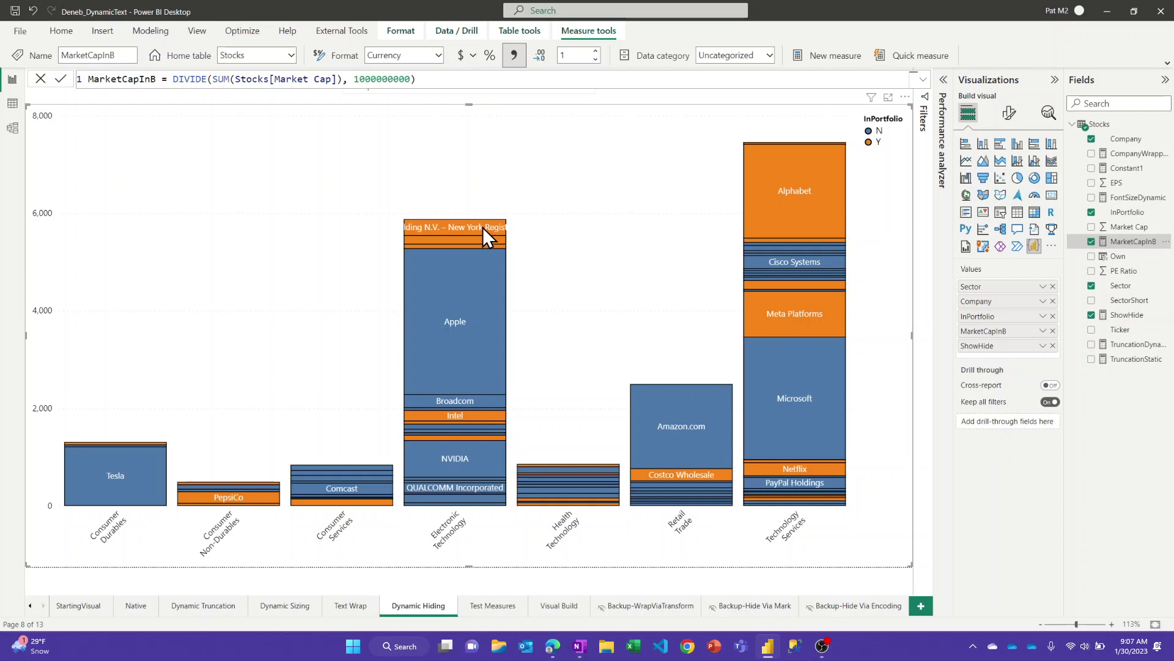
mouse_move(483, 228)
mouse_move(475, 247)
- Open the Dynamic Hiding chart's specification, examine its text mark's opacity setting, and show the ShowHide measure's formula
left_click(905, 97)
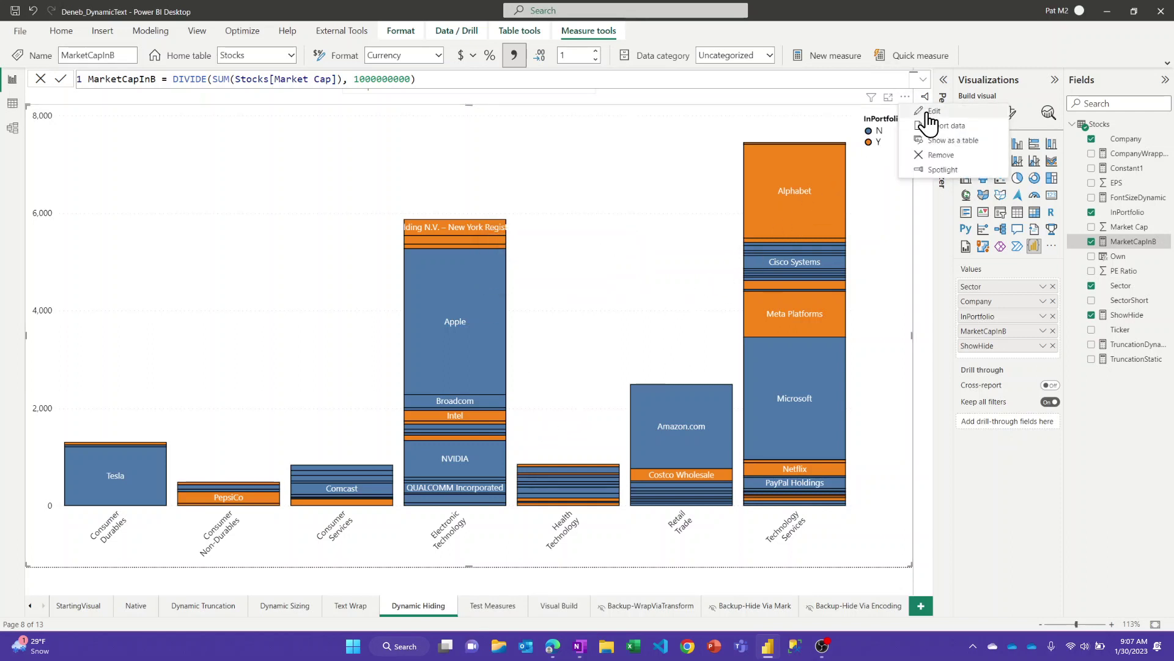
left_click(928, 114)
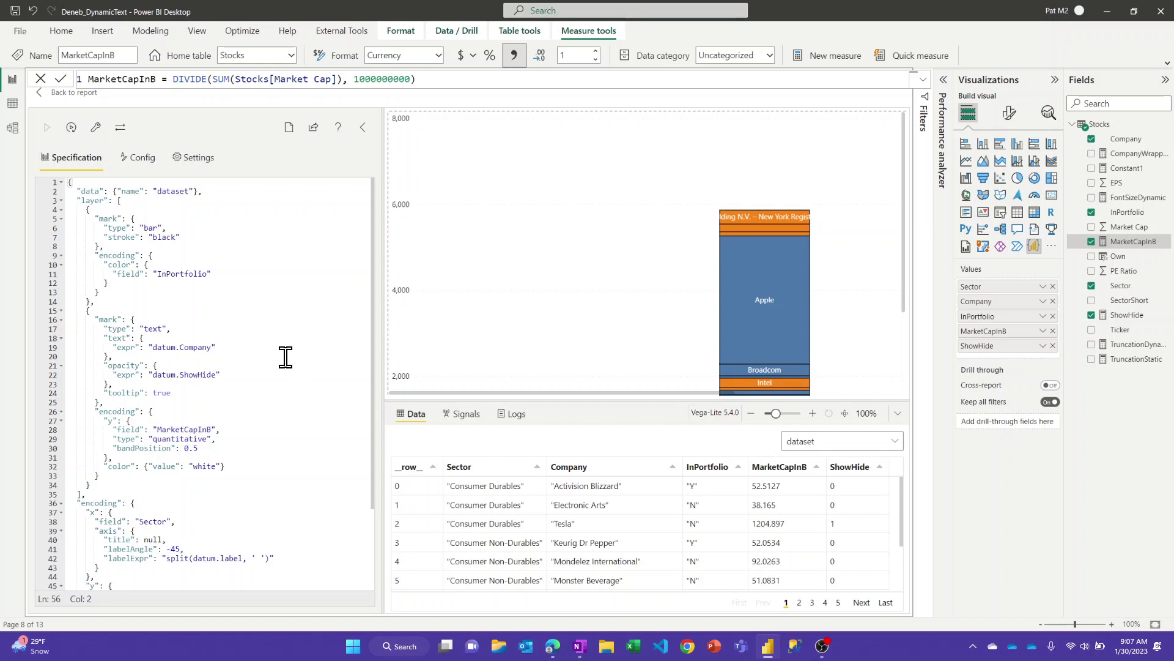
scroll(242, 370, "down", 1)
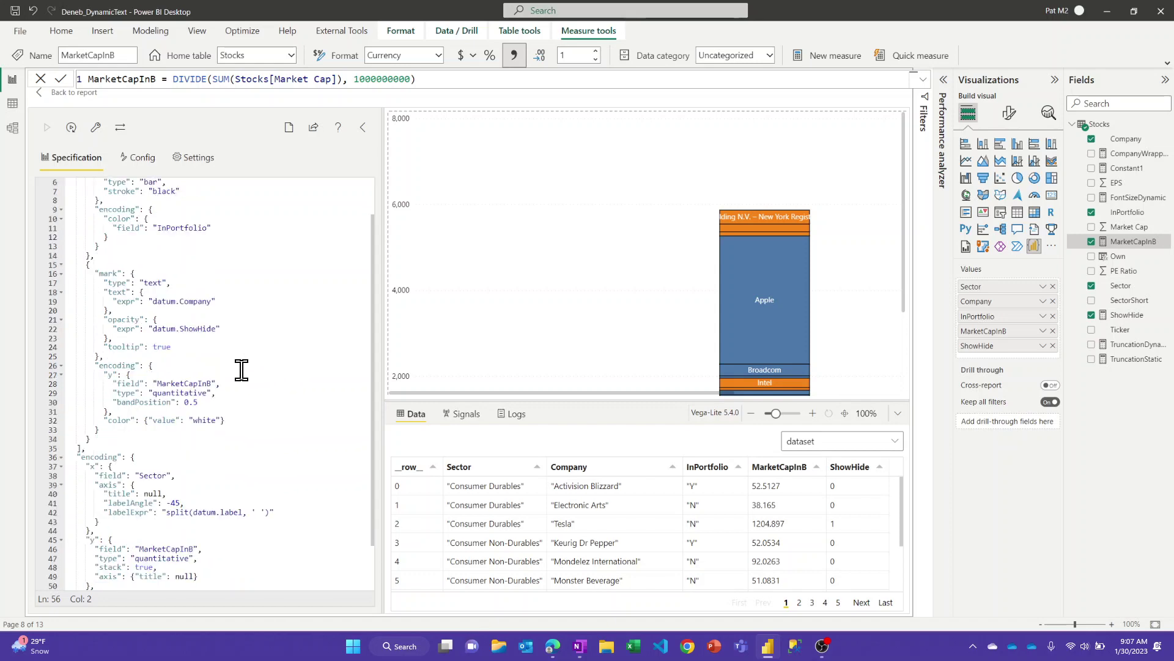
scroll(241, 370, "up", 1)
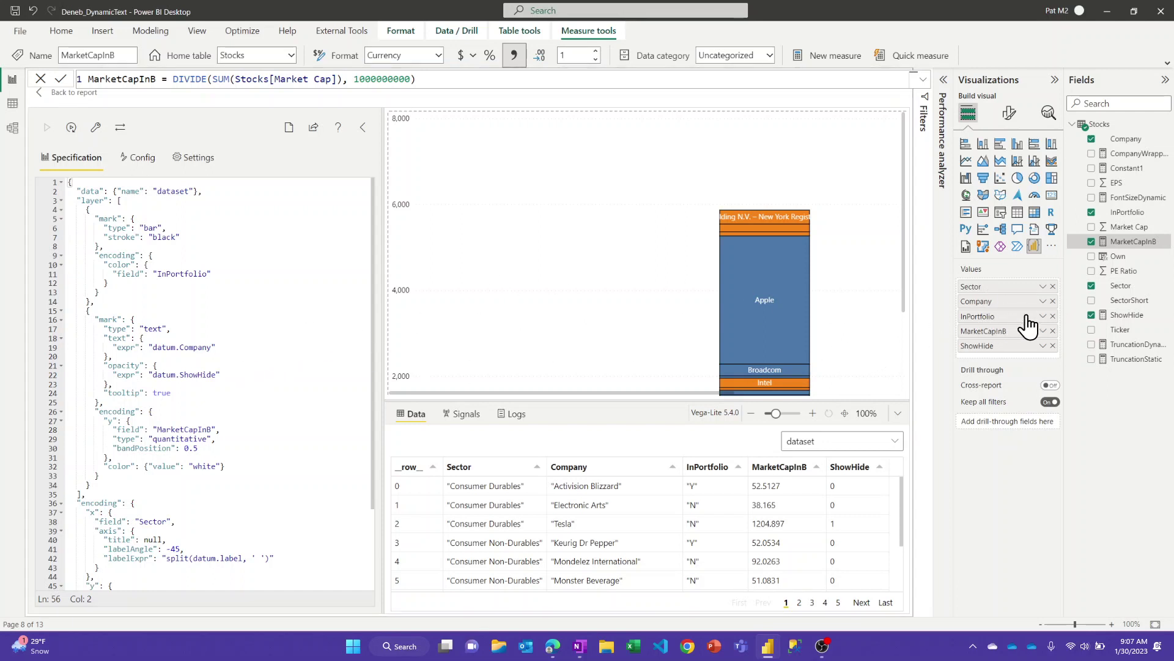
left_click(1124, 317)
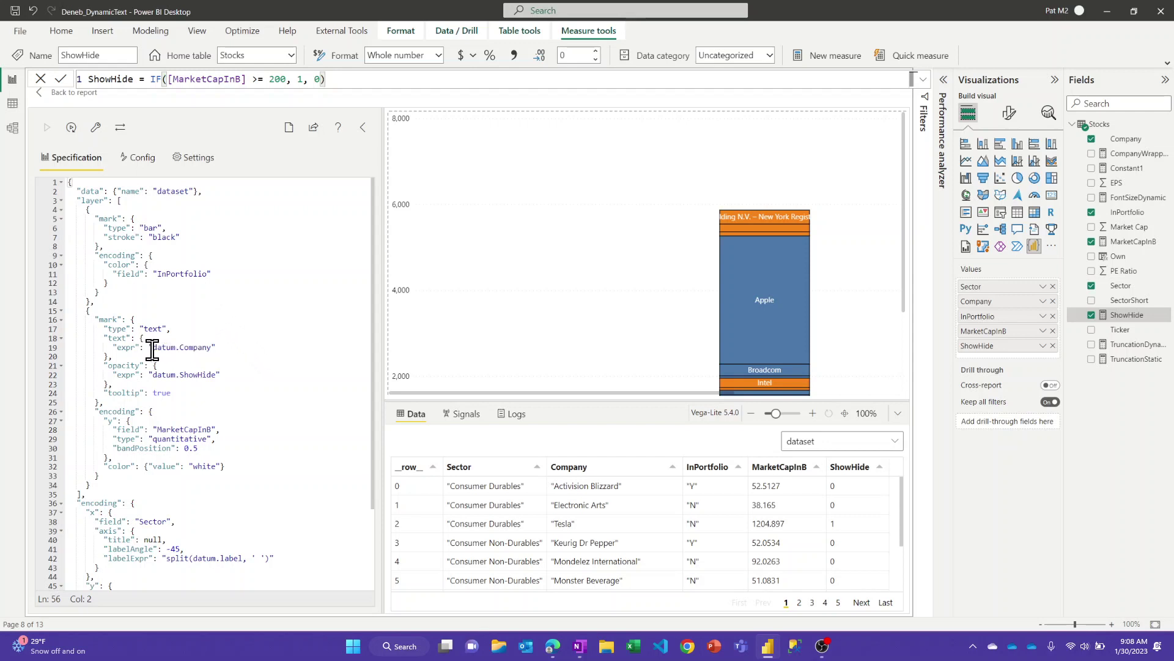
- Try replacing the text mark's text expression with datum.MarketCapInB>200?1:0 and update the chart
left_click_drag(153, 348, 212, 349)
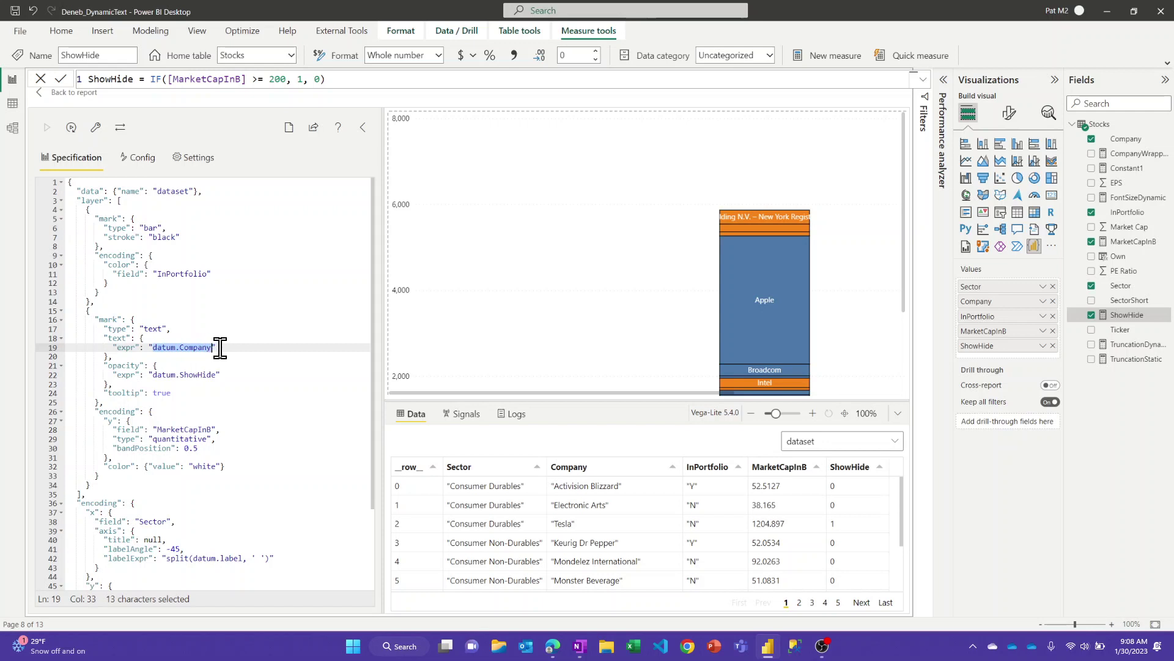
key("BackSpace")
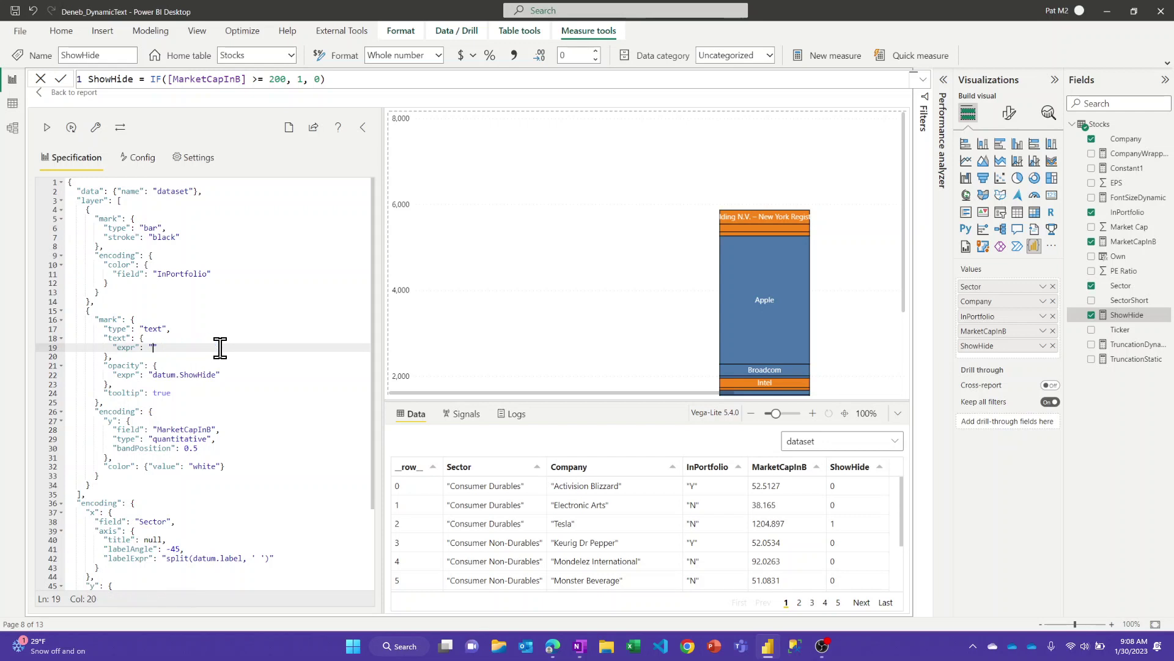
type("datum.MarketCapInB>200?1")
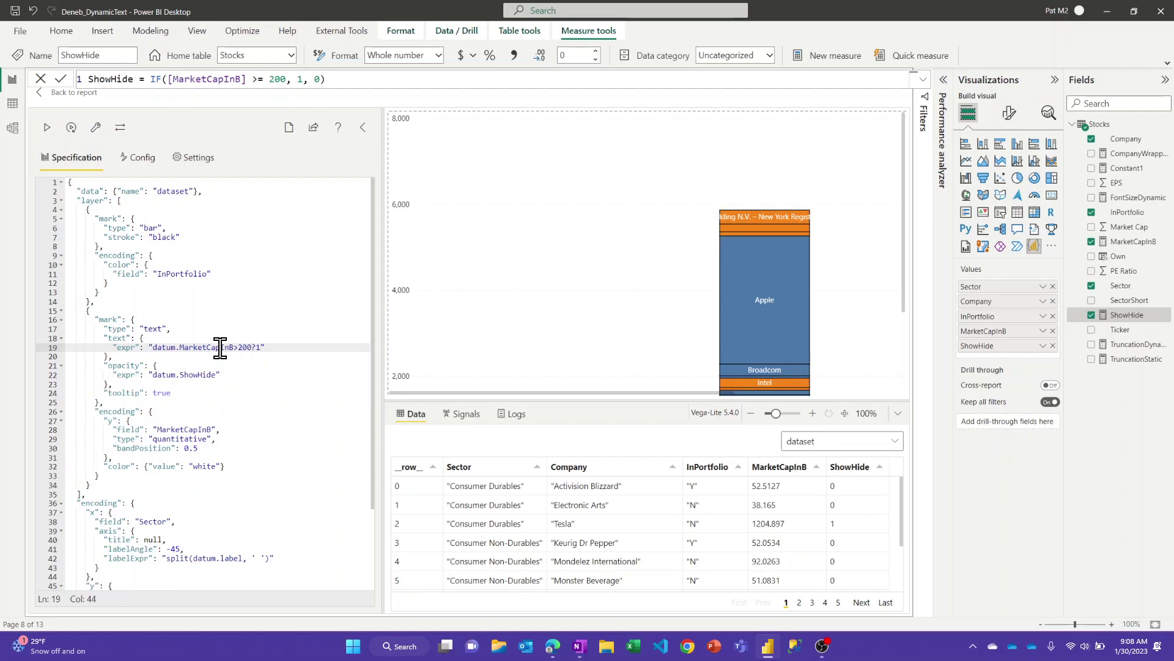
type("0")
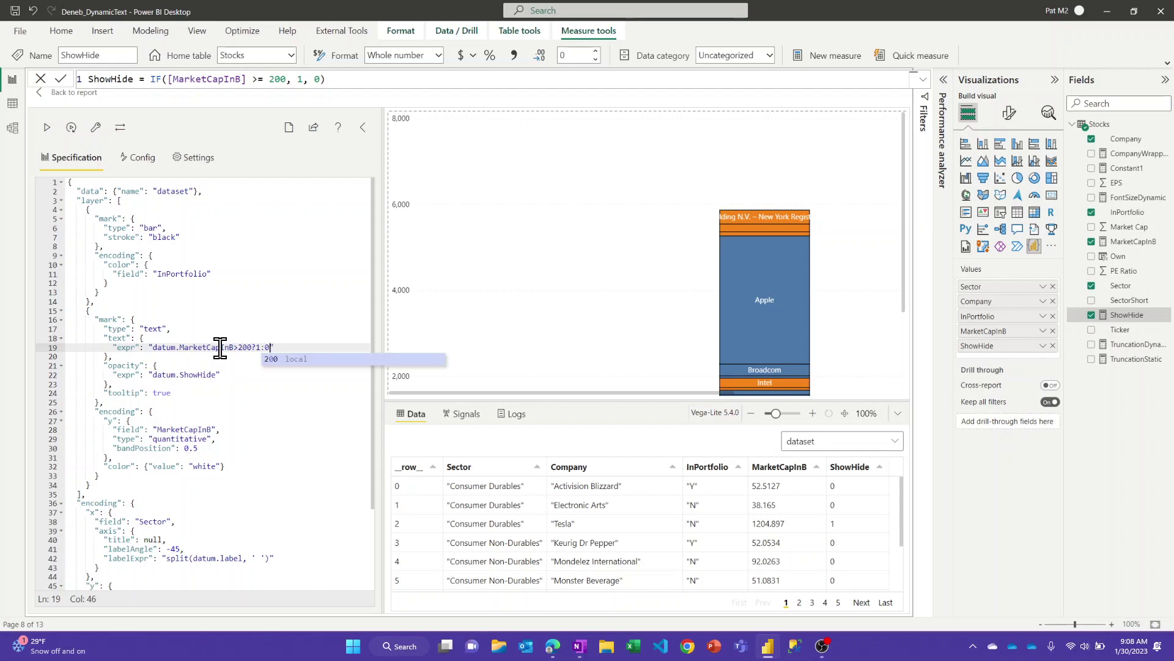
left_click(299, 340)
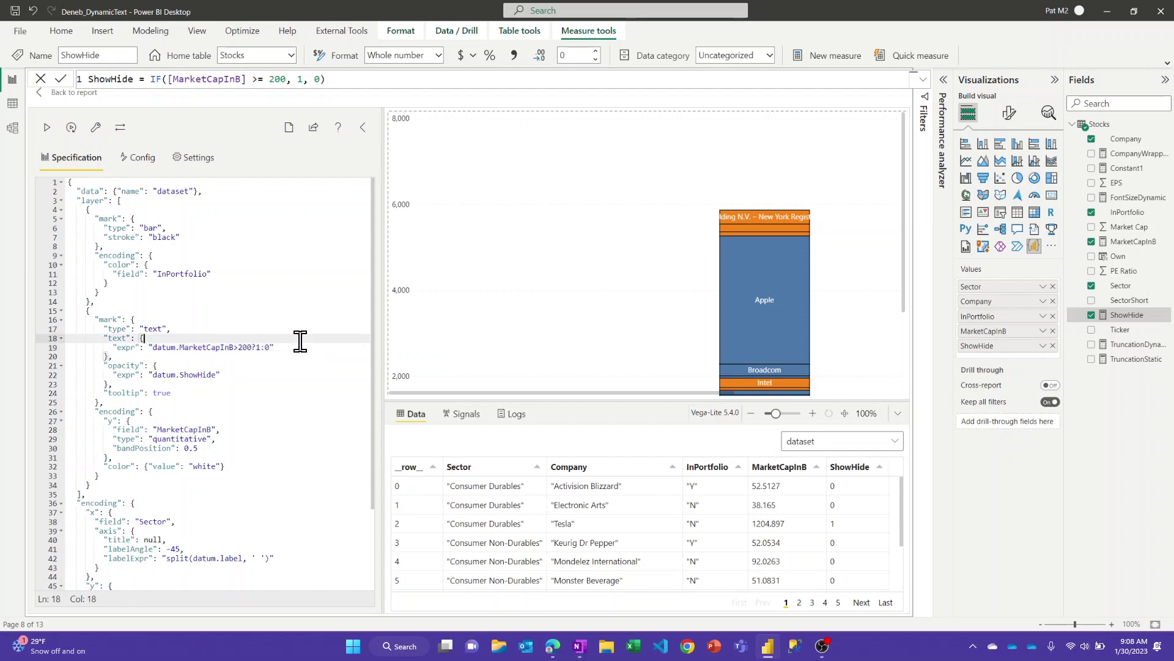
left_click(95, 127)
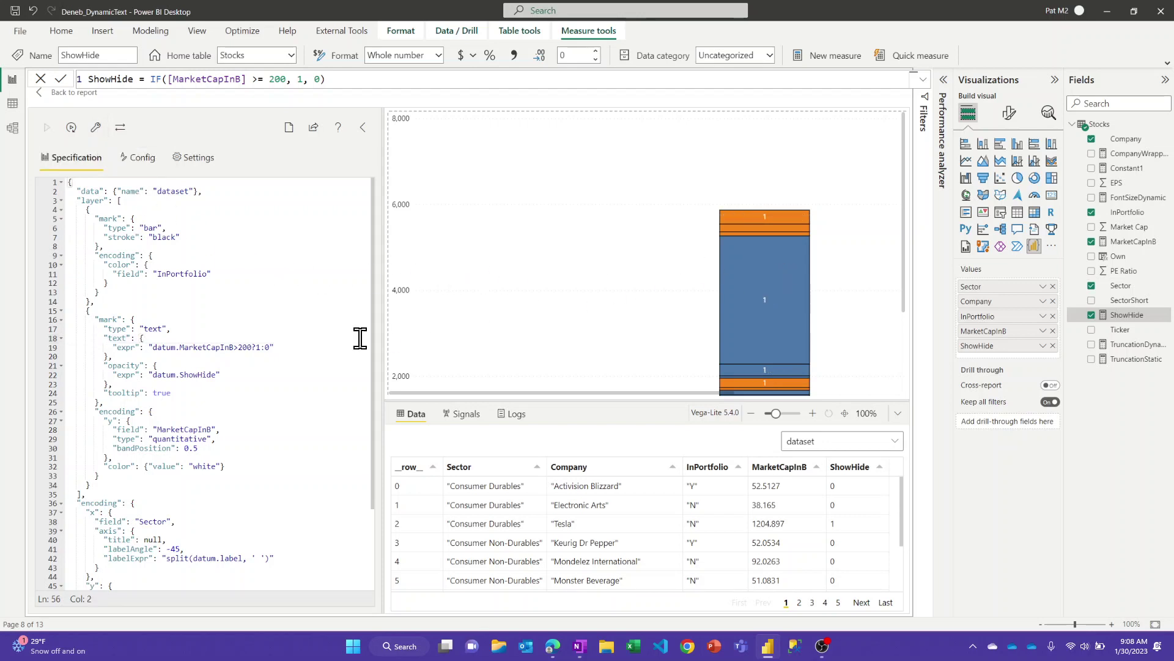
- Move the expression datum.MarketCapInB>200?1:0 from the text mark's text setting to its opacity setting, replacing datum.ShowHide
left_click(156, 347)
left_click_drag(153, 347, 268, 346)
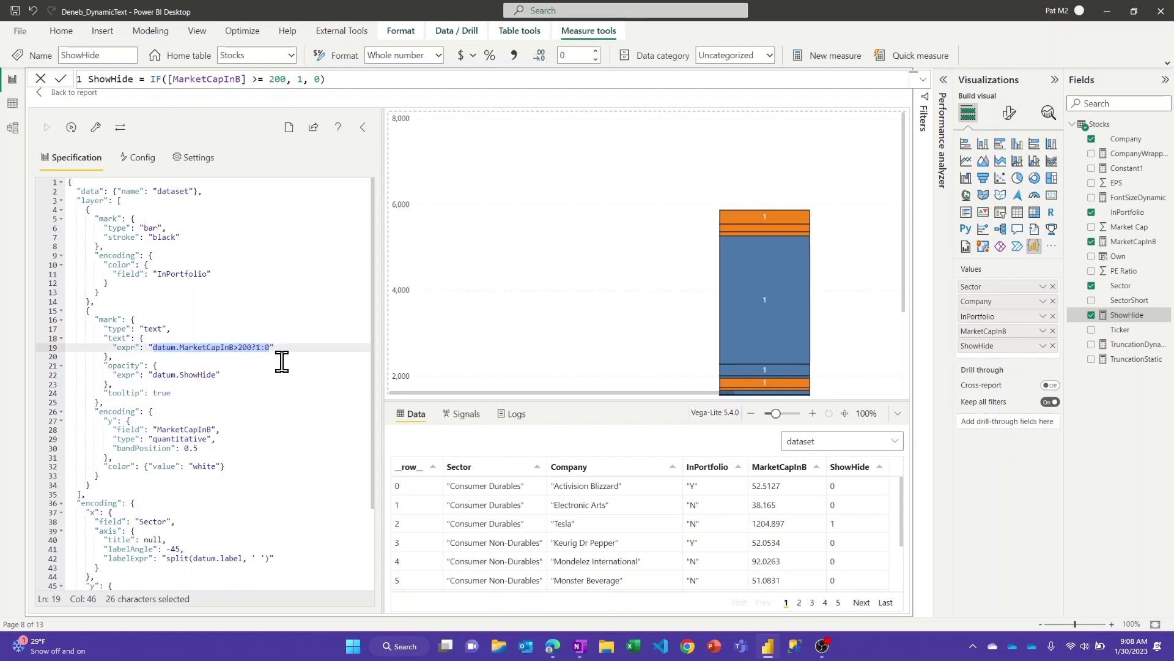
key("Delete")
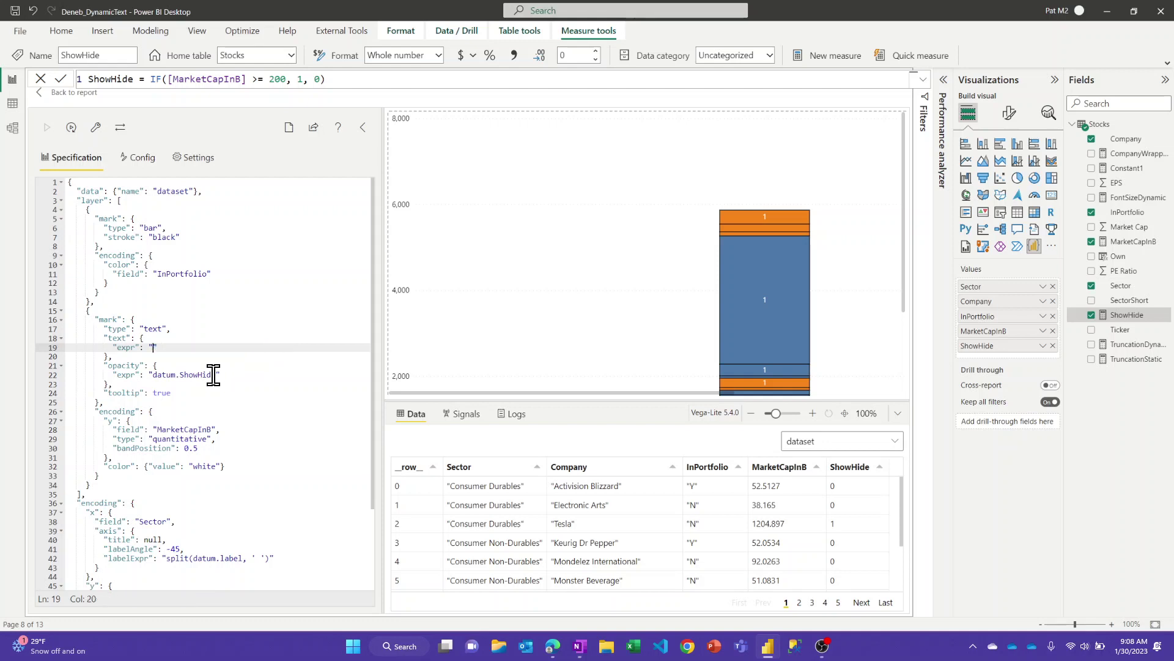
left_click_drag(155, 376, 230, 379)
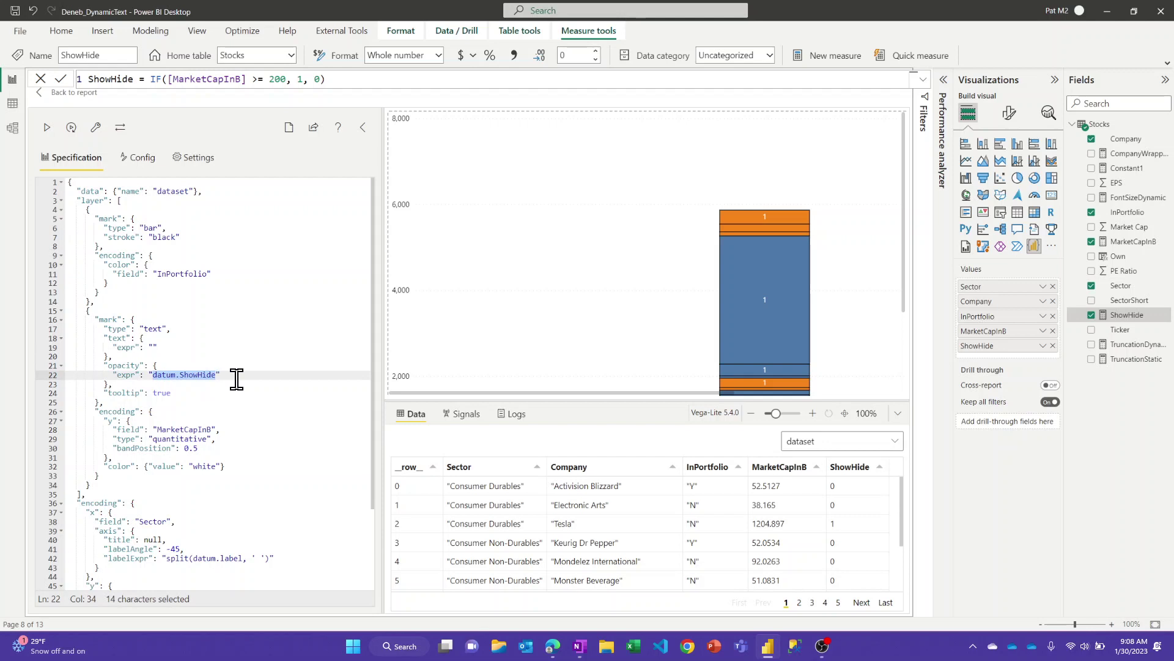
type("datum.MarketCapInB>200?1:0")
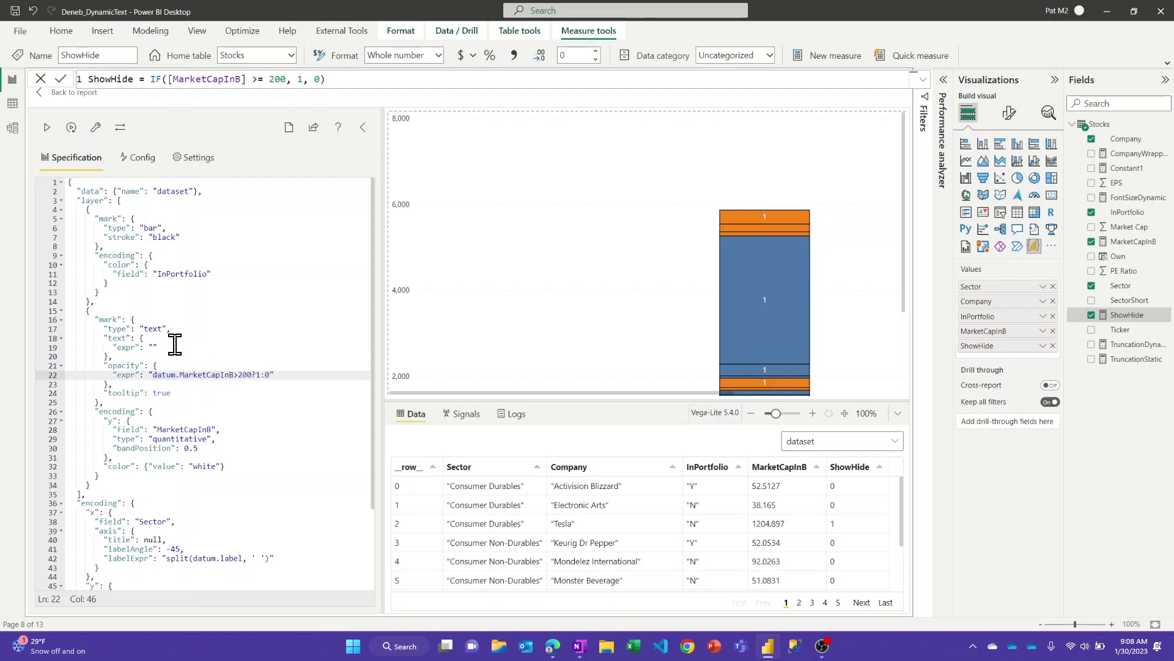
- Set the text mark's text expression to datum.Company and update the chart
left_click(154, 346)
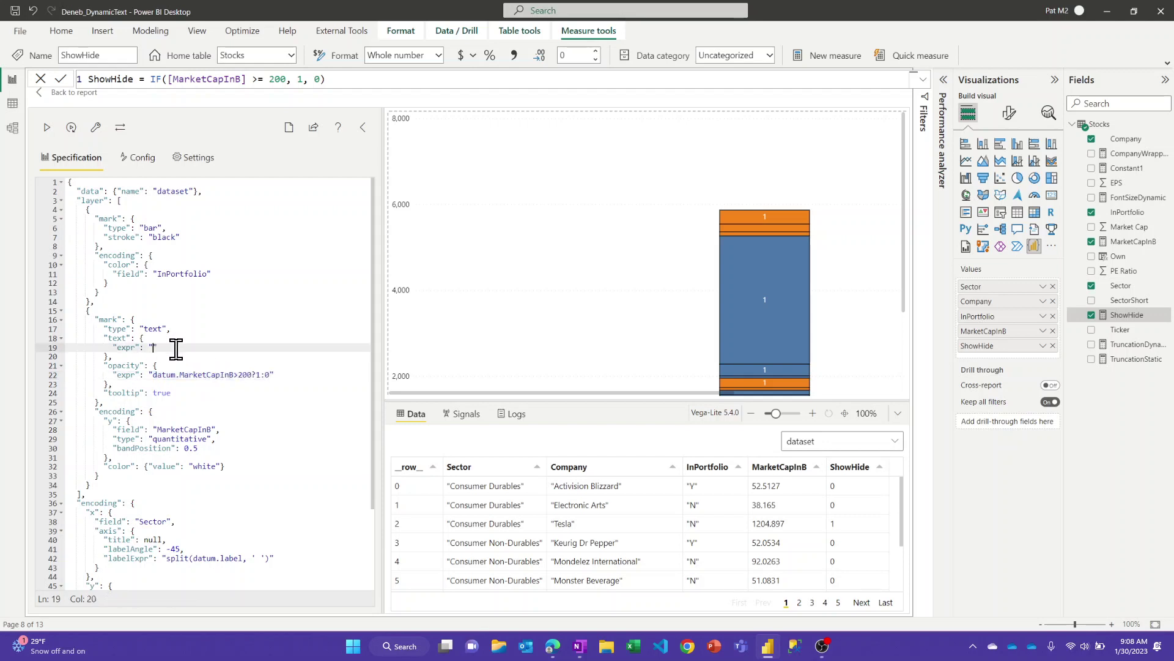
type("datum.Compan")
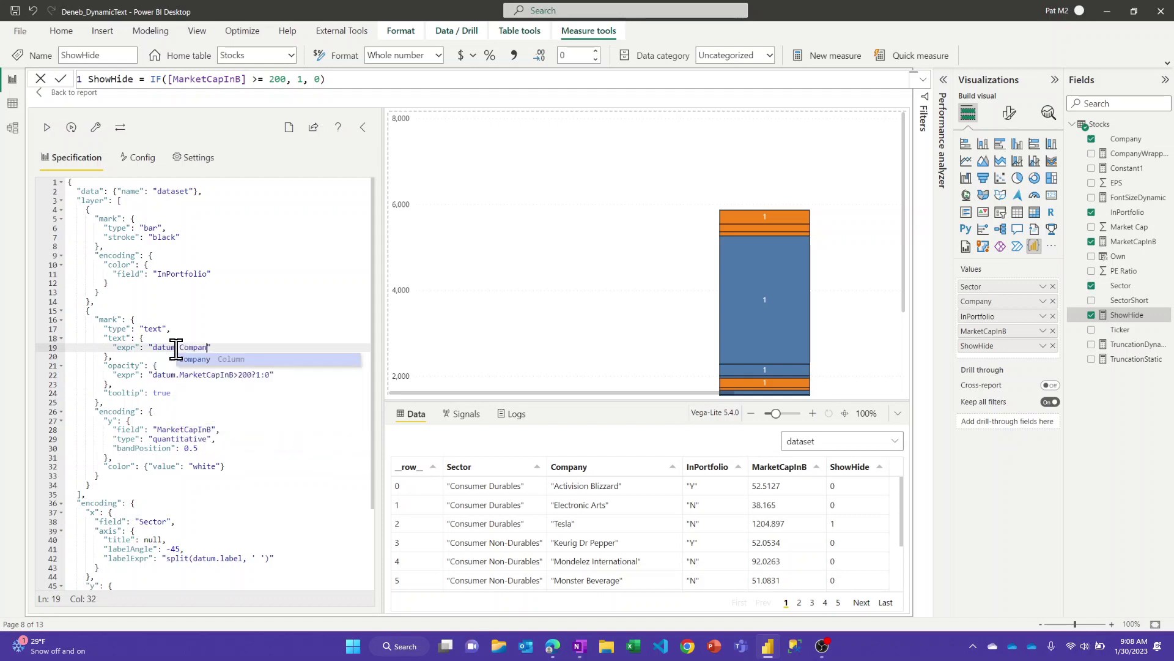
type("y")
left_click(94, 128)
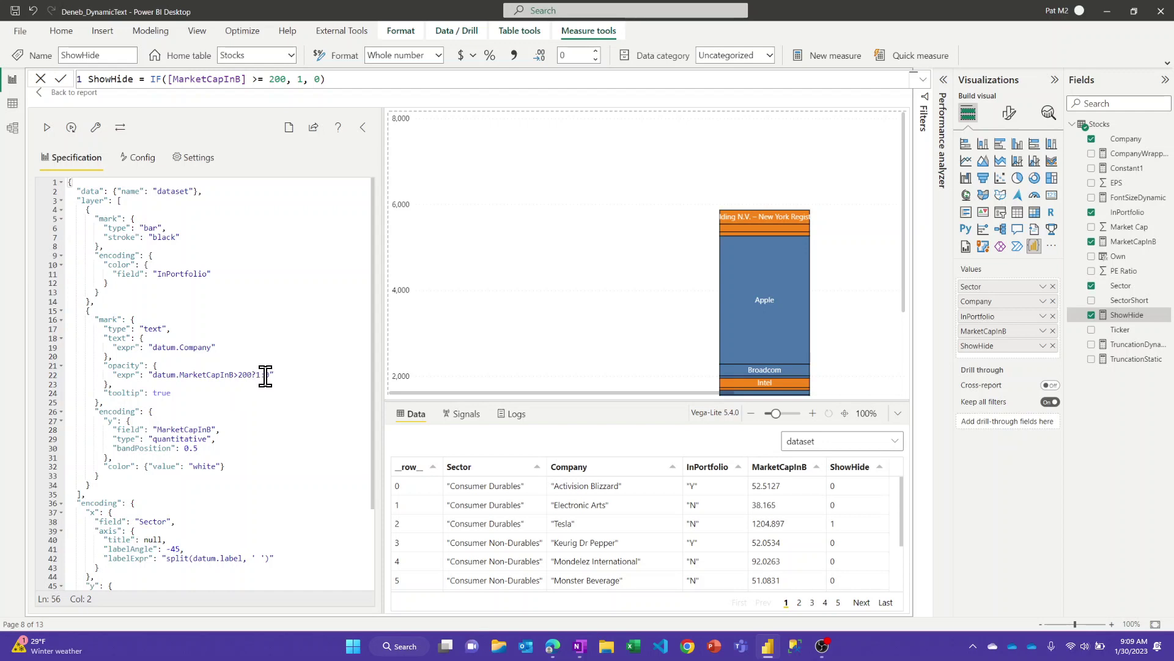
- Return to the report and apply the pending specification changes to the Dynamic Hiding chart
left_click(288, 383)
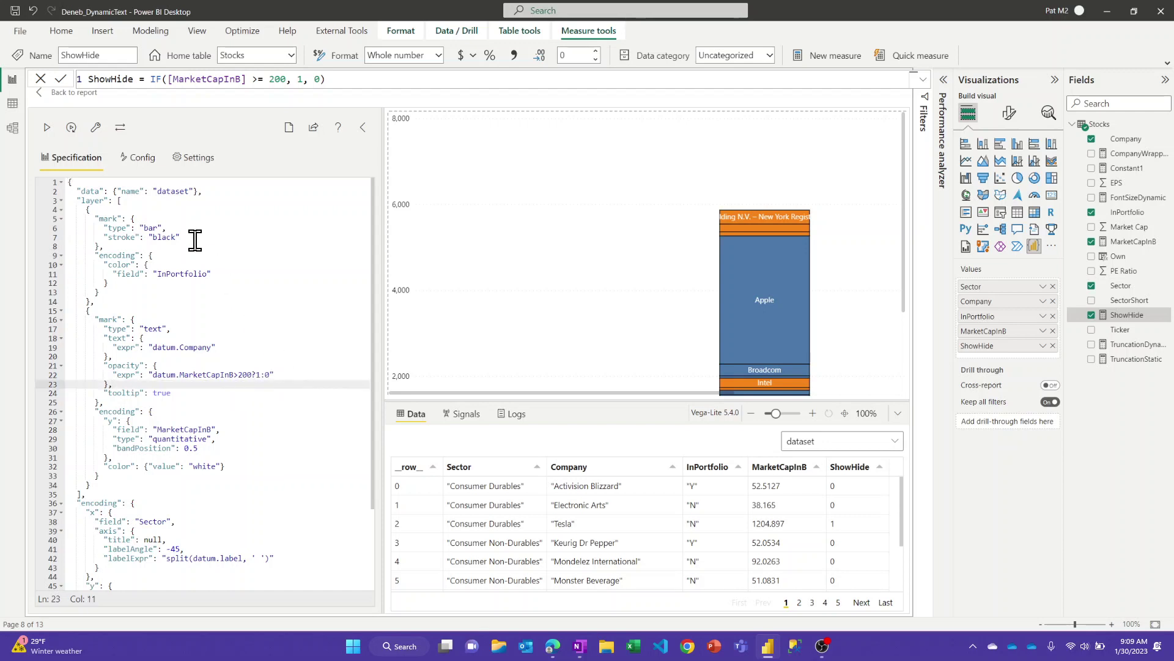
left_click(81, 95)
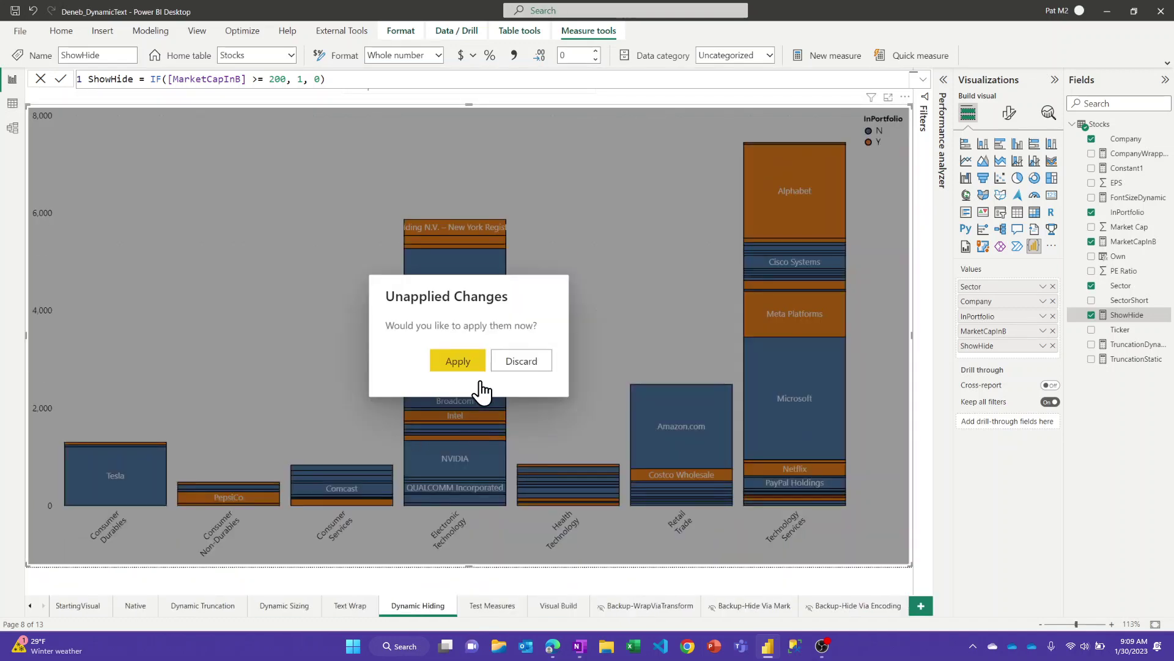
left_click(472, 361)
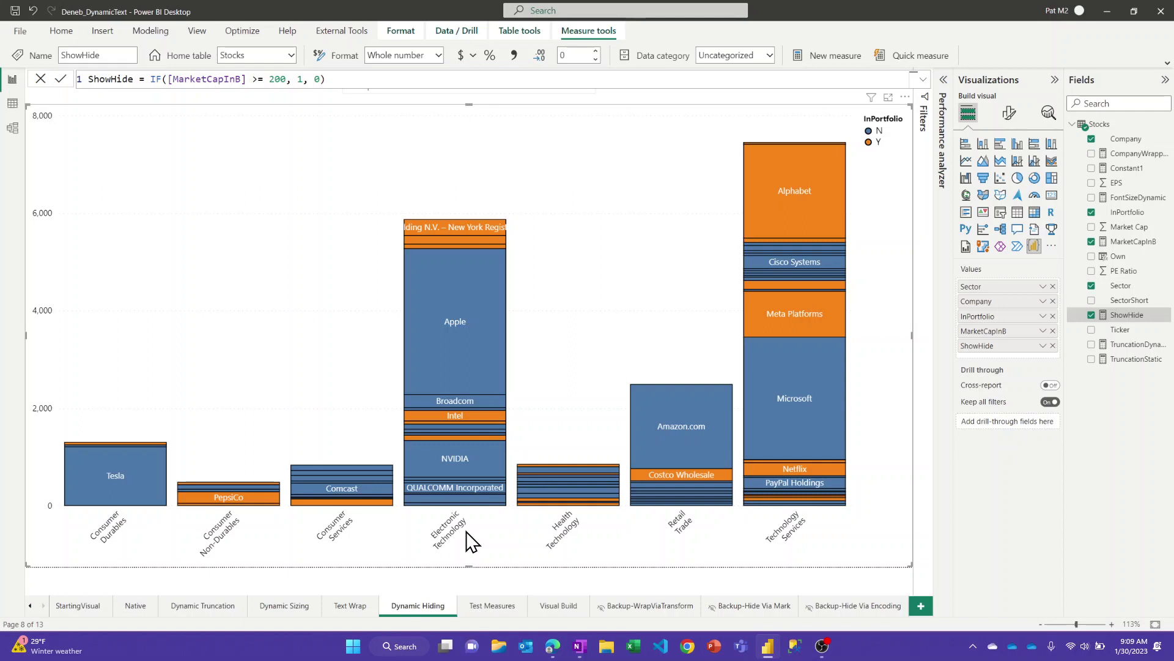
- Go to the StartingVisual page and inspect the tooltip of a company segment in the Electronic Technology column
left_click(82, 608)
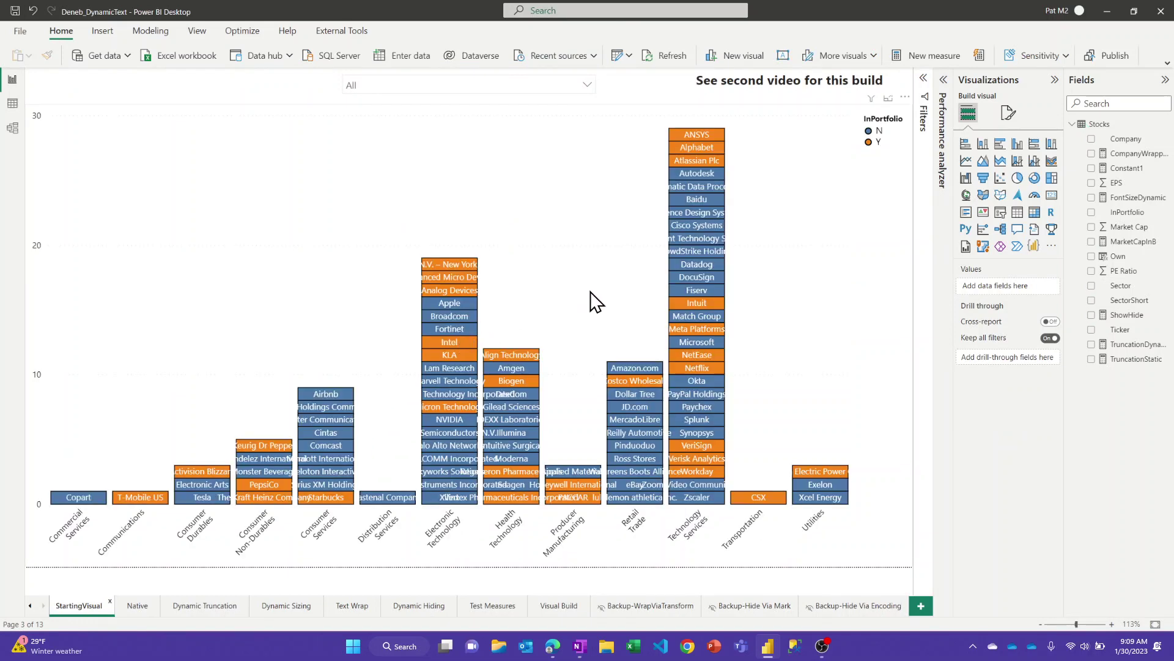
mouse_move(596, 301)
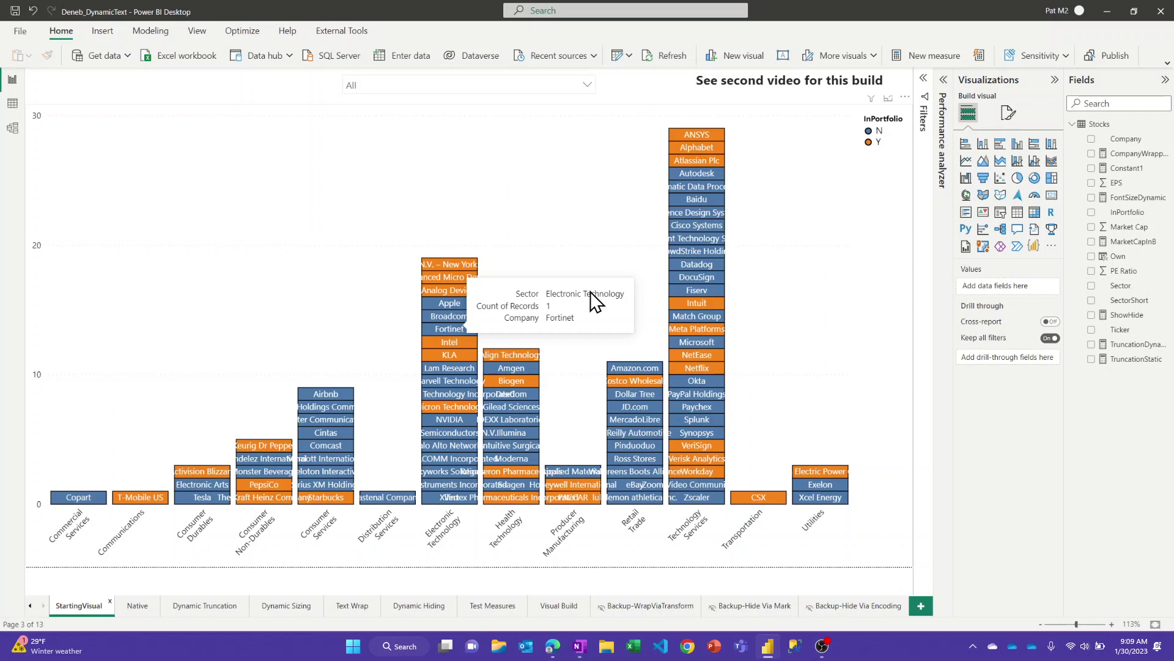